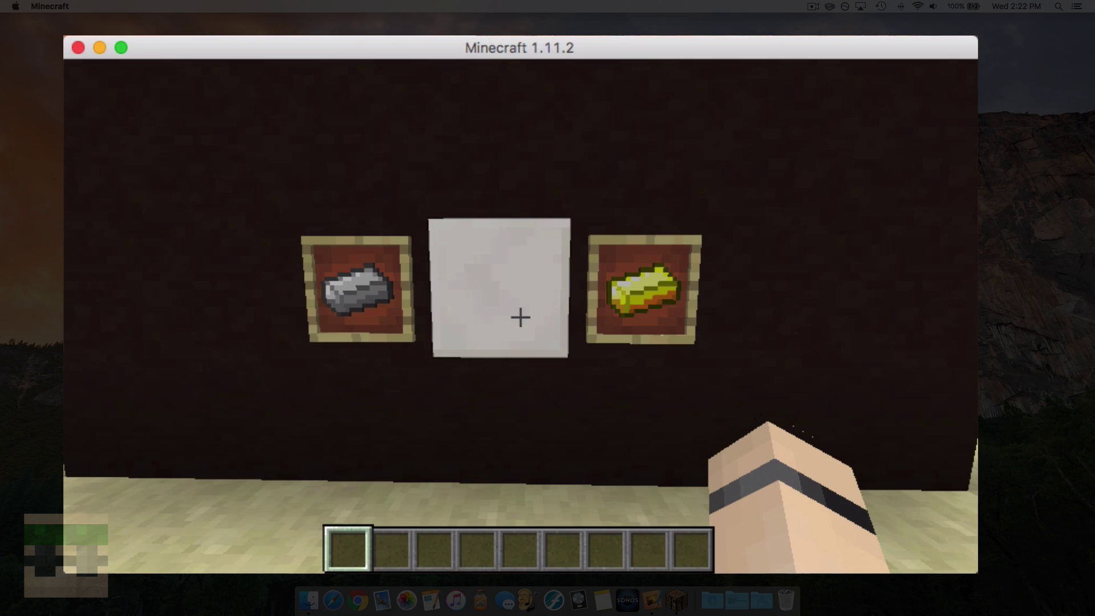
Step: Walk past the cactus to the dark wall and sidestep along the framed iron and gold ingots
mouse_move(521, 317)
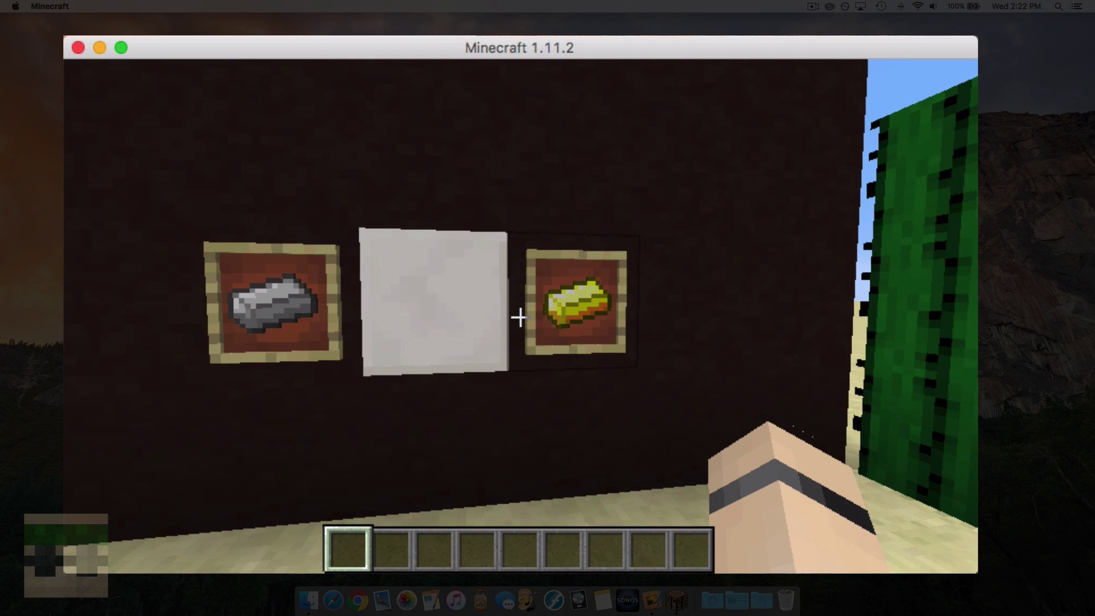
key(w)
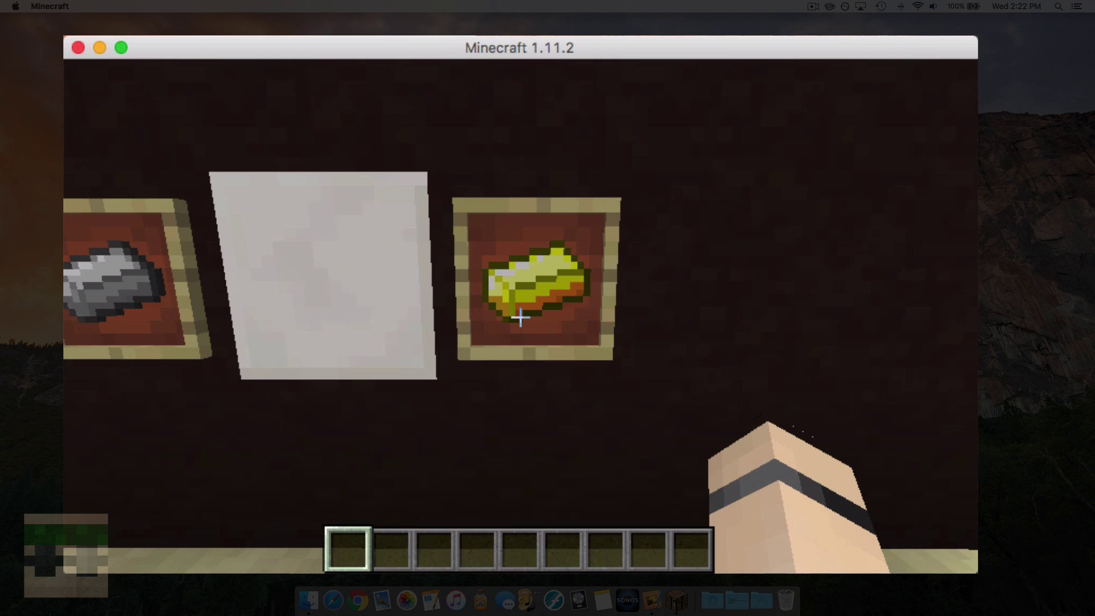
key(w)
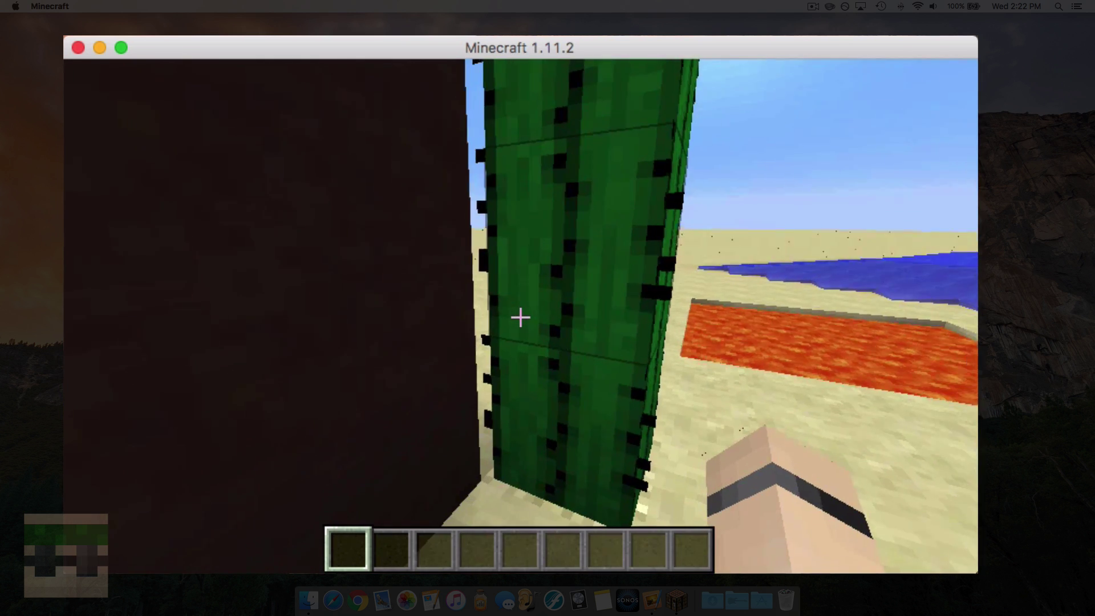
key(d)
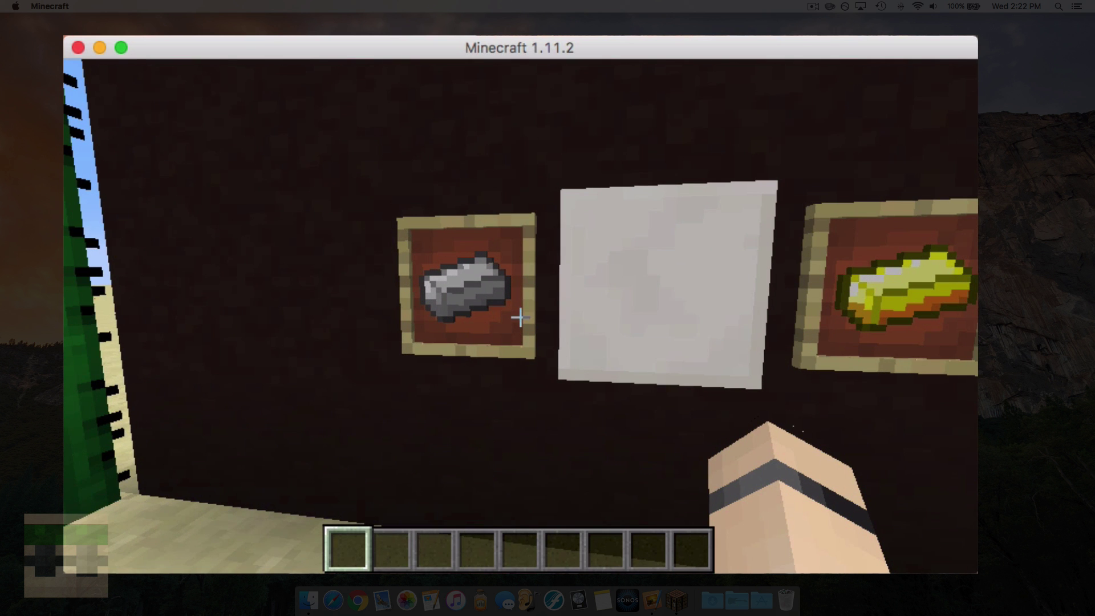
key(s)
key(w)
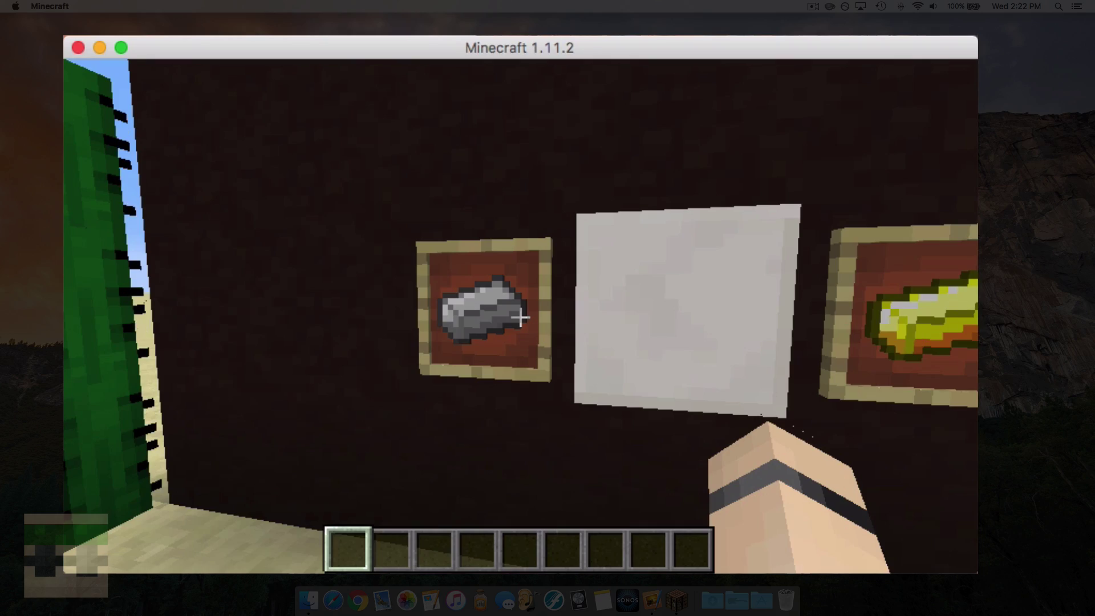
key(d)
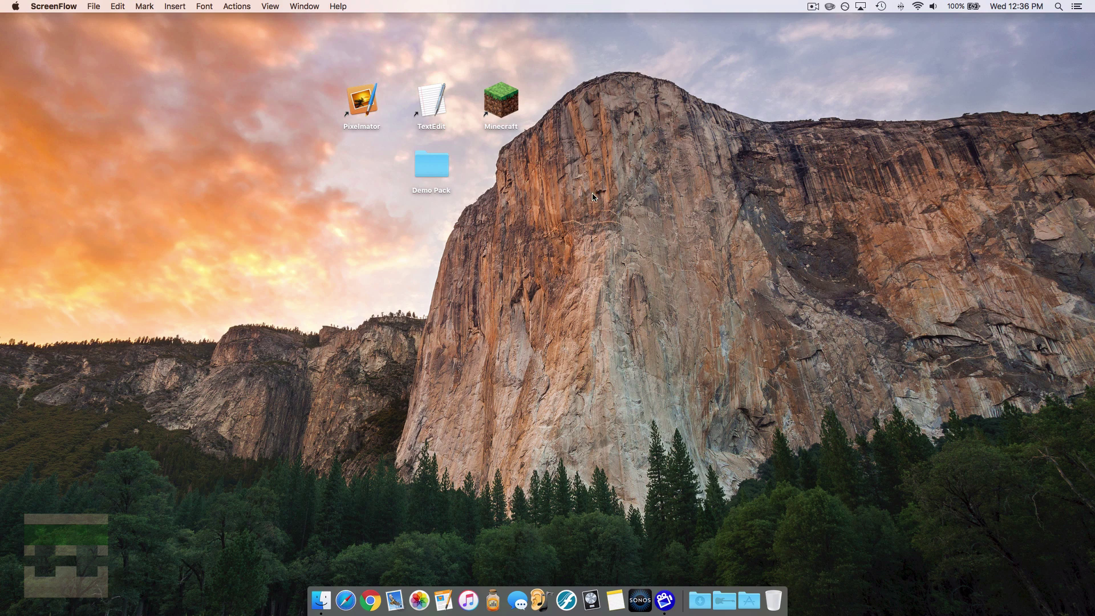
Step: Browse into Demo Pack > assets > minecraft > textures > items in Finder
double_click(431, 165)
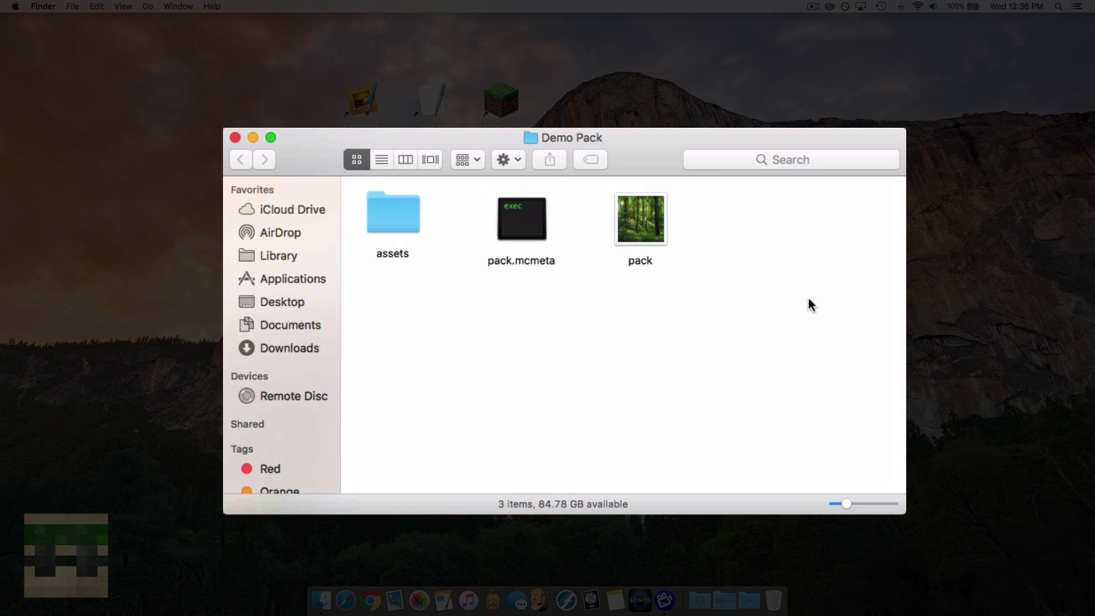
double_click(406, 220)
double_click(405, 220)
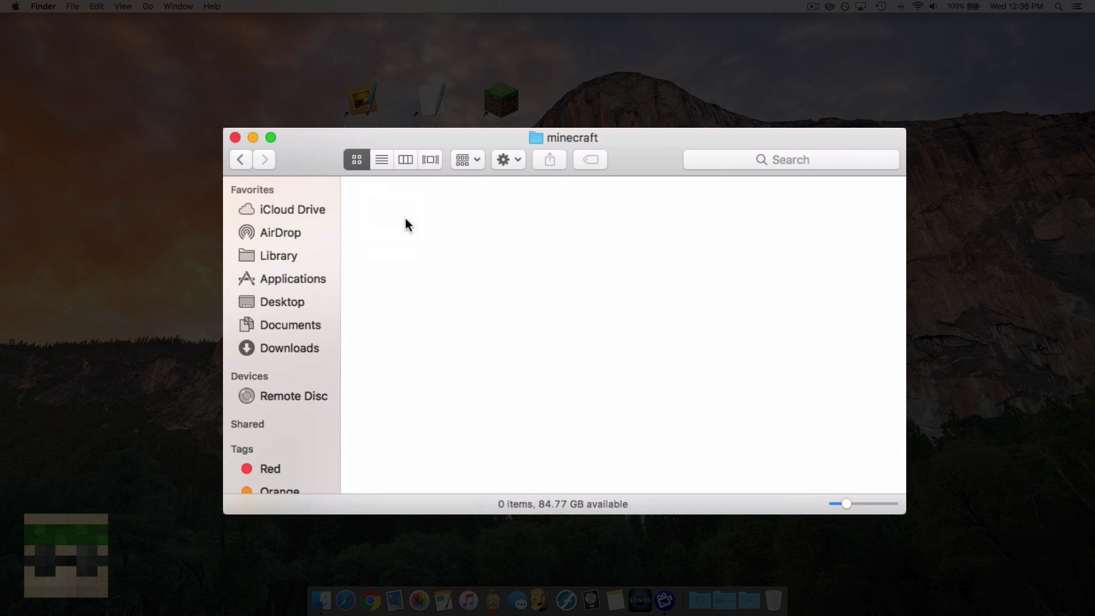
double_click(673, 327)
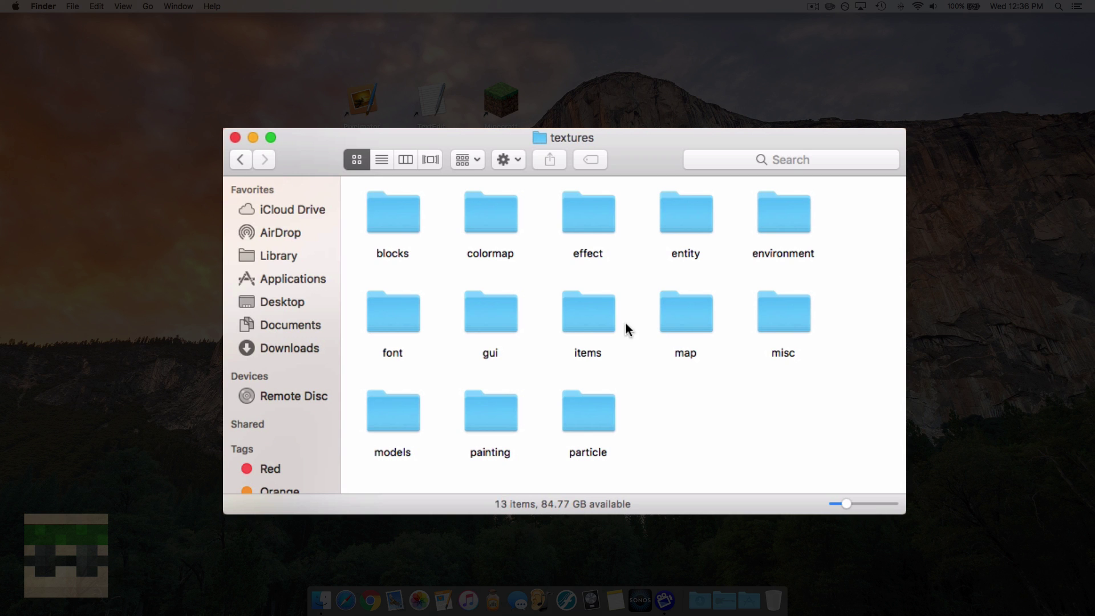
click(589, 314)
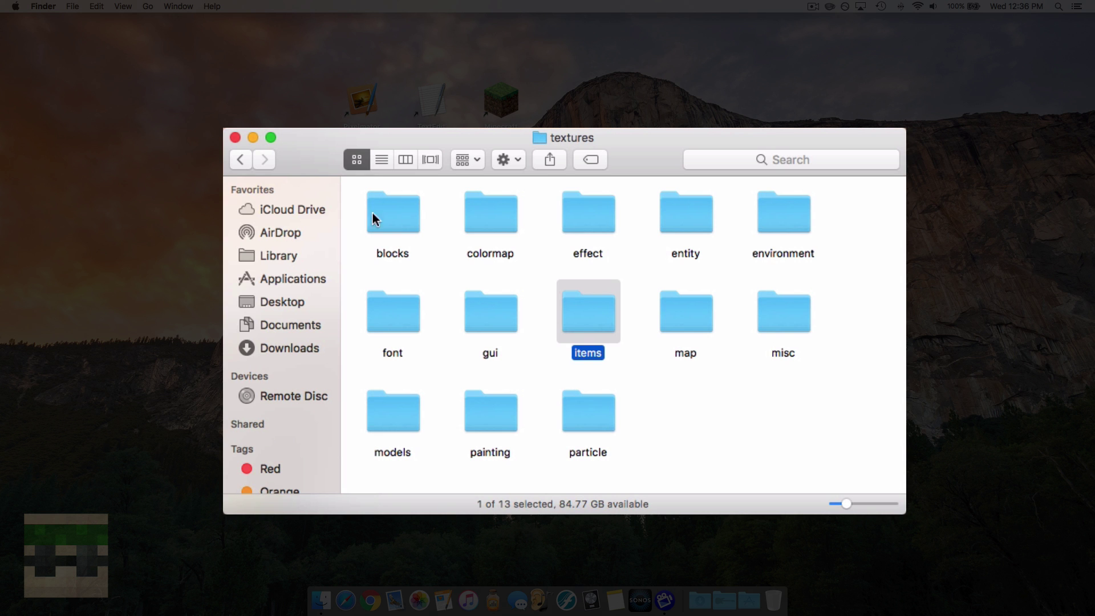
double_click(588, 317)
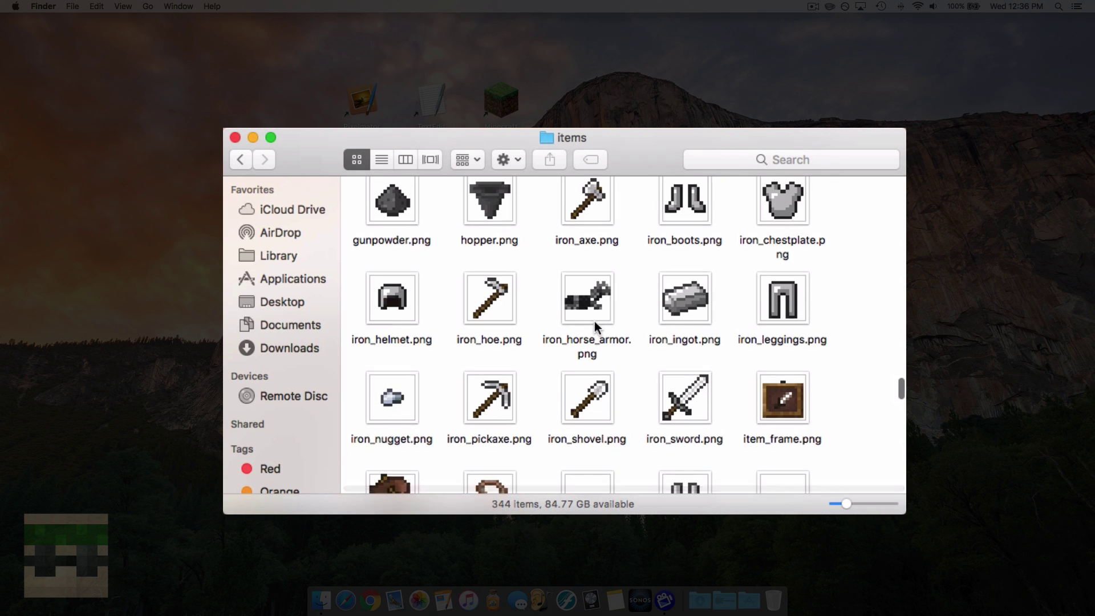
scroll(596, 325, up, 3)
scroll(596, 331, down, 3)
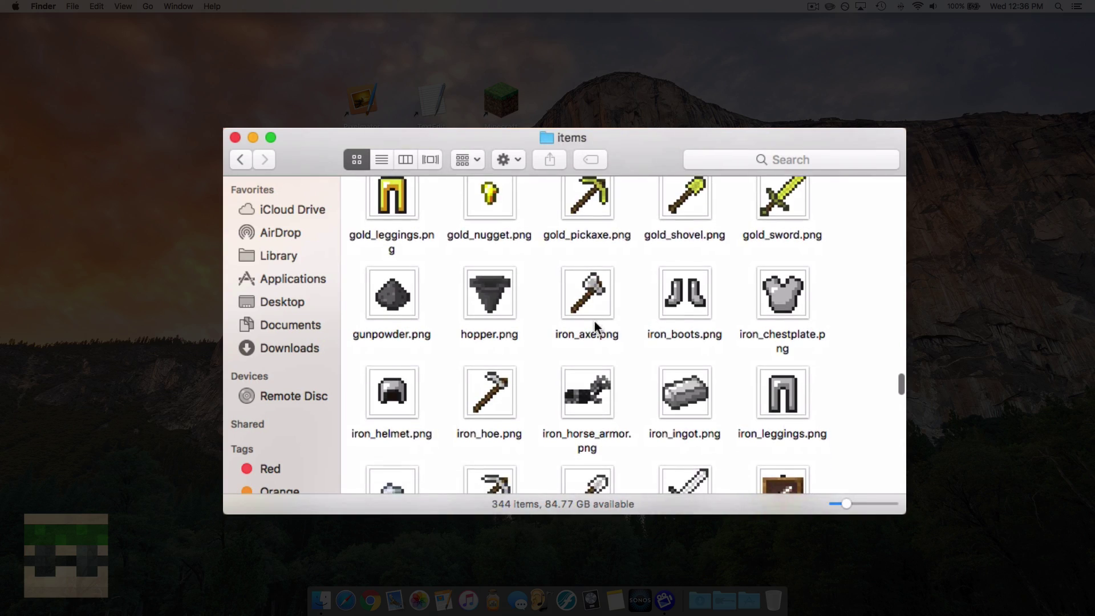
Step: Open iron_ingot.png with Pixelmator
click(671, 331)
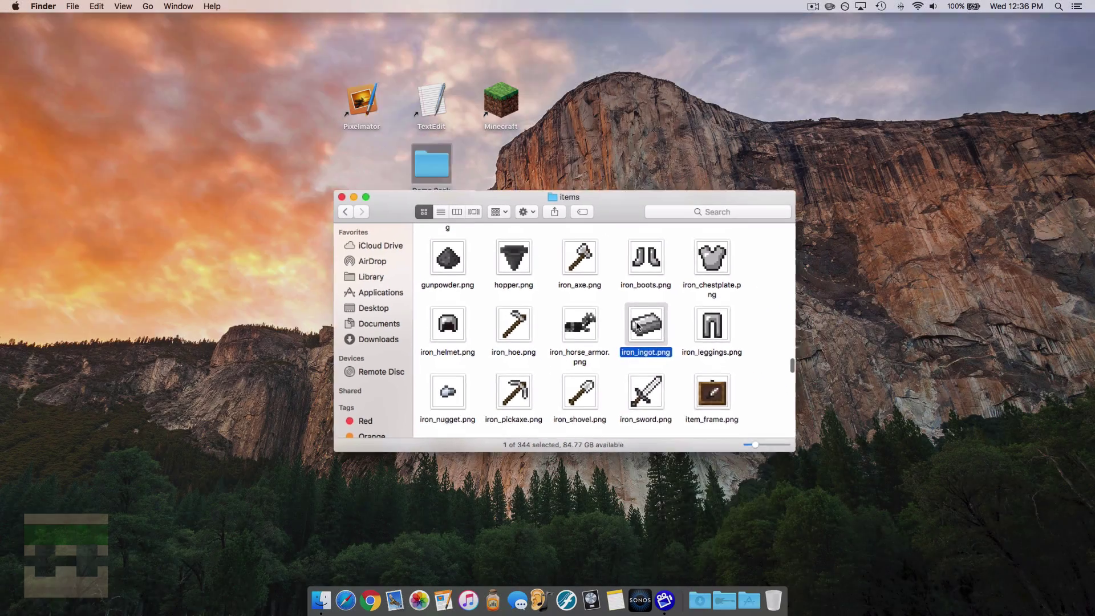
right_click(672, 330)
mouse_move(662, 340)
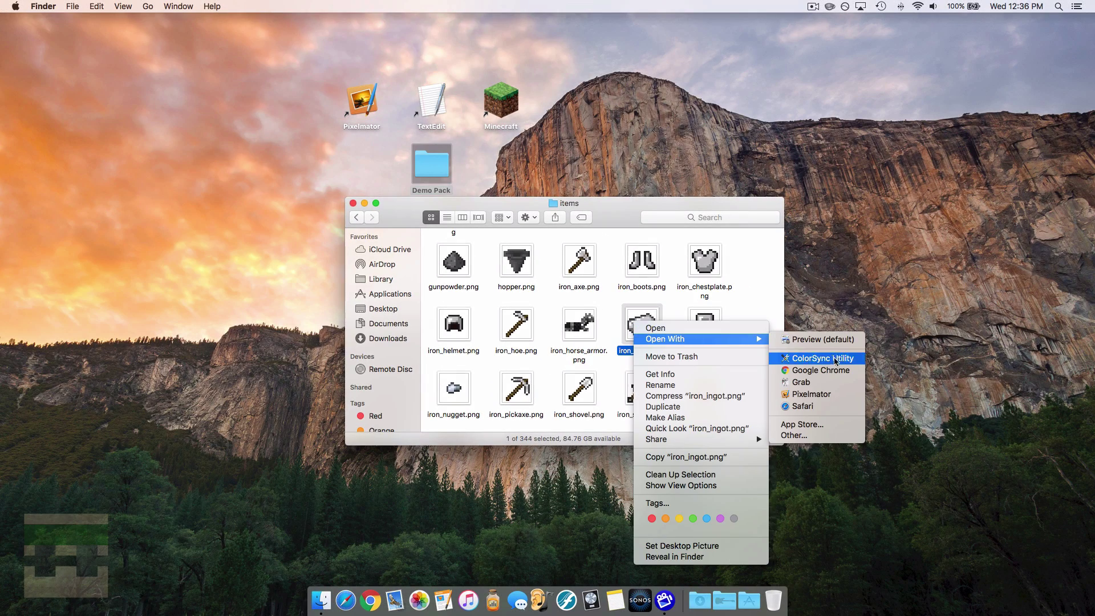
click(824, 400)
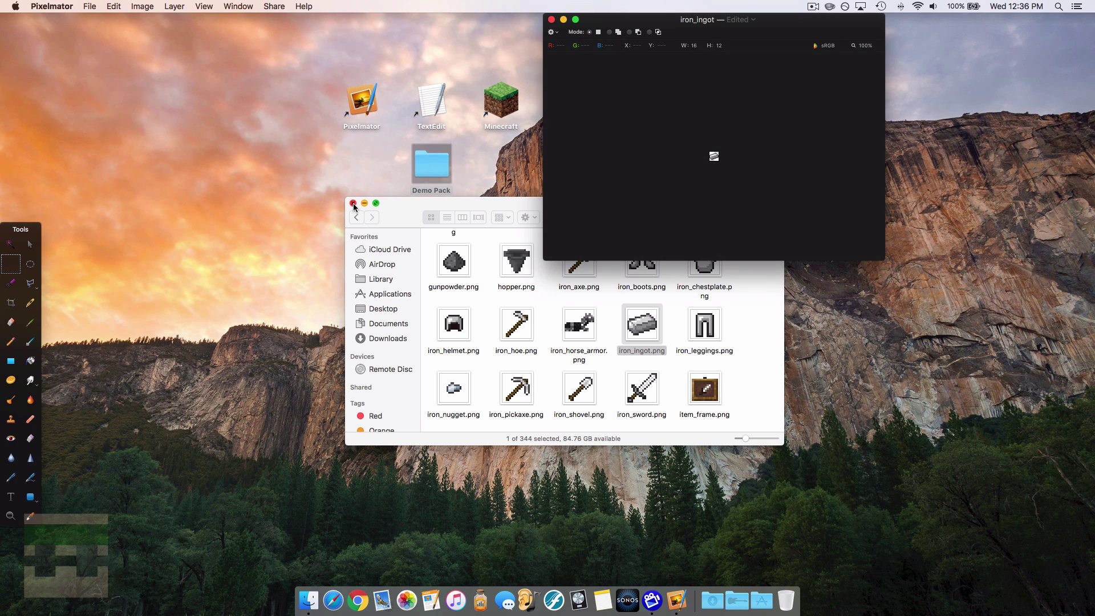
Step: Close Finder, zoom well into the iron_ingot image and switch to full screen
click(354, 204)
drag(834, 22, 704, 70)
click(12, 513)
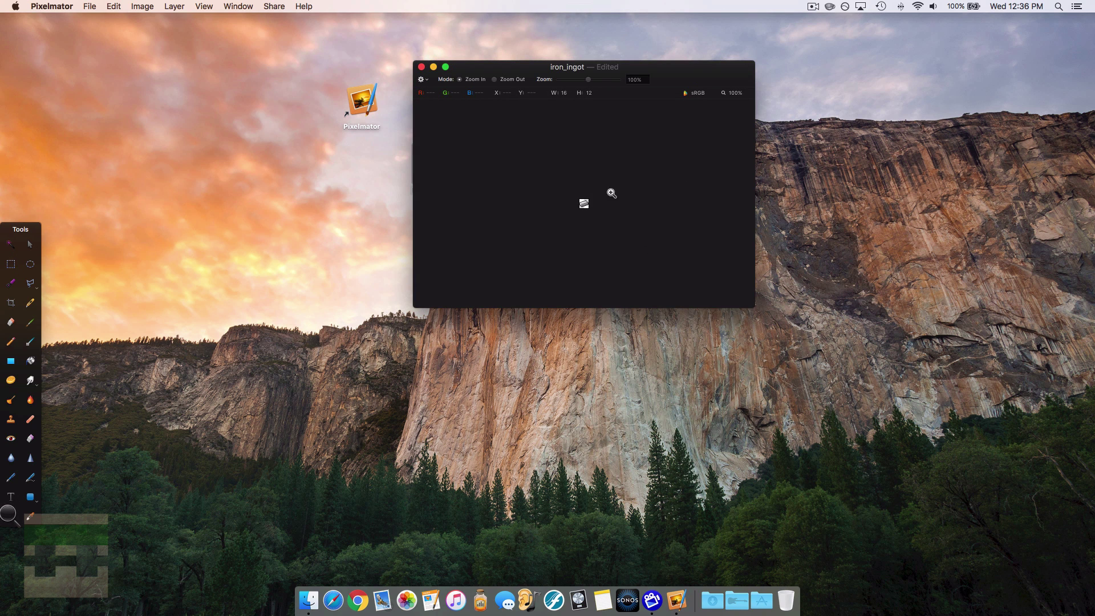
drag(609, 192, 700, 189)
click(745, 302)
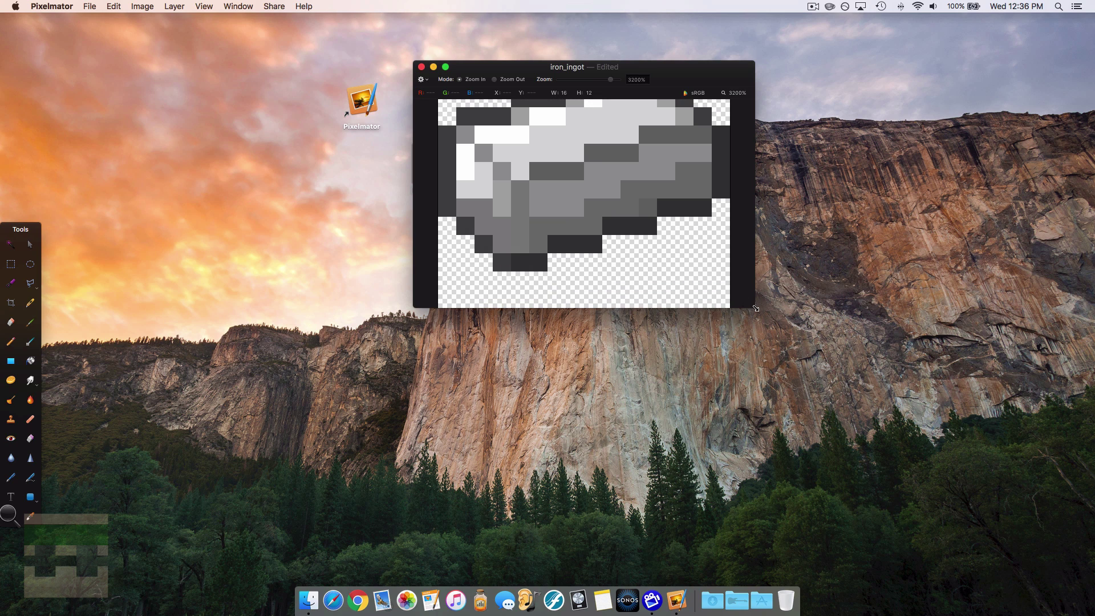
key(ctrl+super+f)
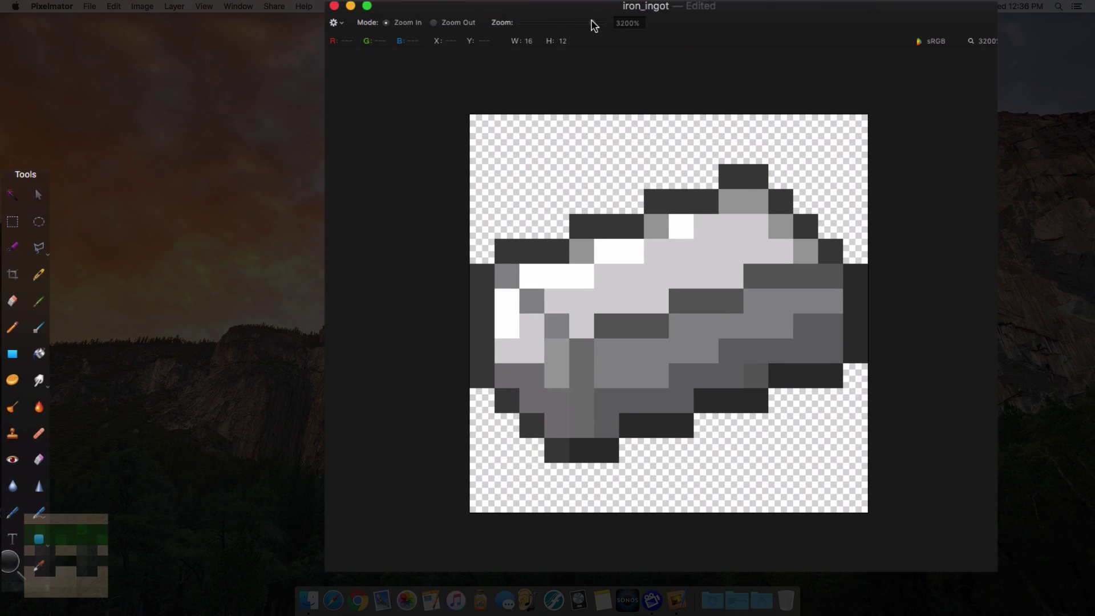
Step: Test rectangular marquee selections: the whole canvas, then 1×2-pixel areas at the top and bottom-left
click(12, 222)
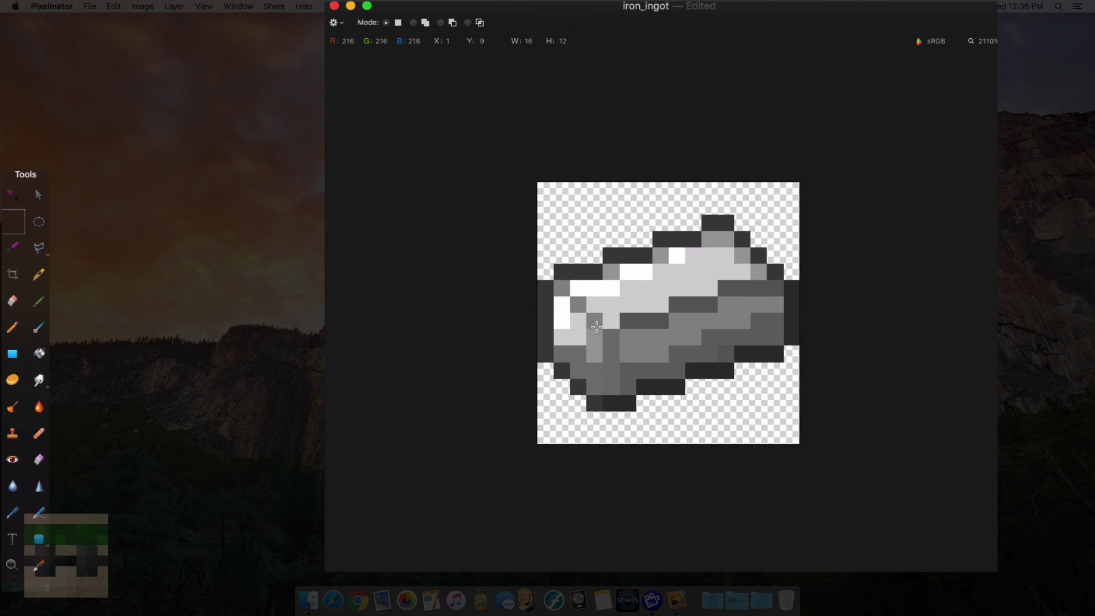
drag(505, 140, 907, 514)
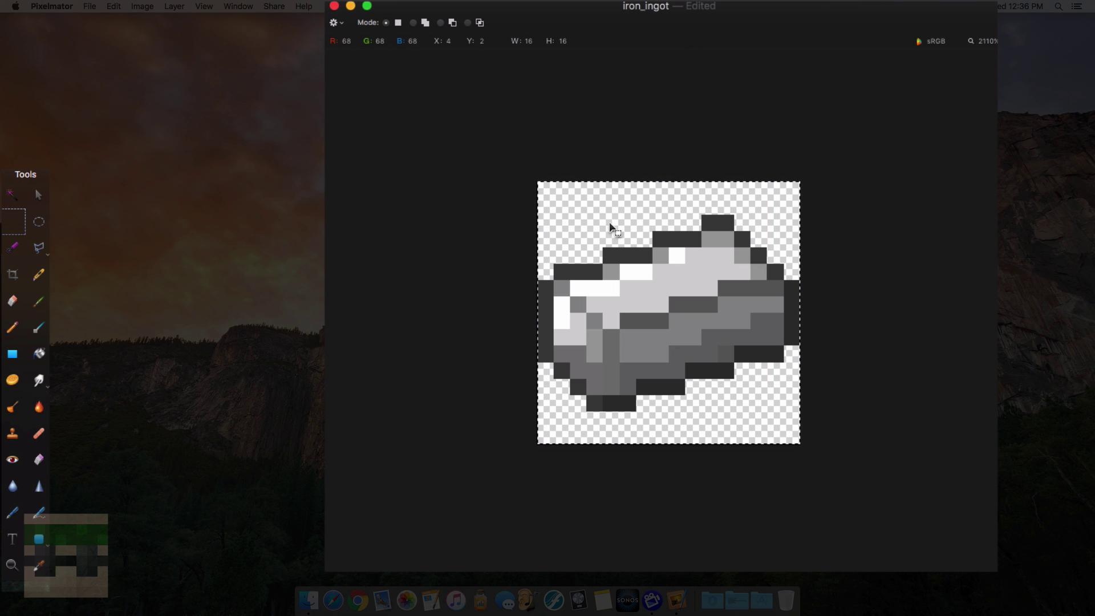
click(530, 182)
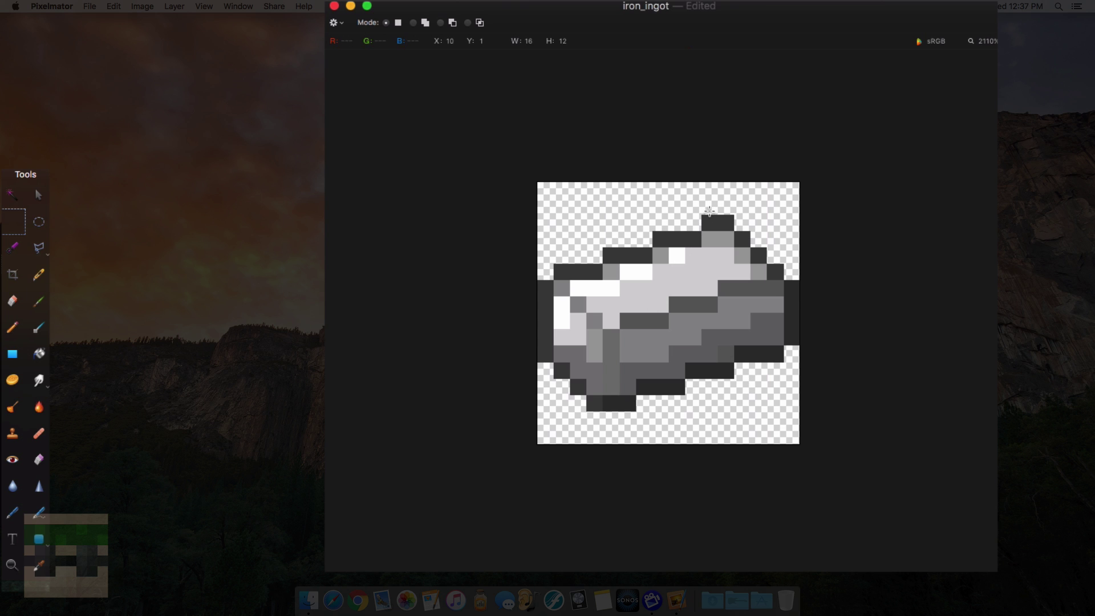
drag(709, 211, 711, 176)
drag(596, 420, 587, 457)
click(503, 224)
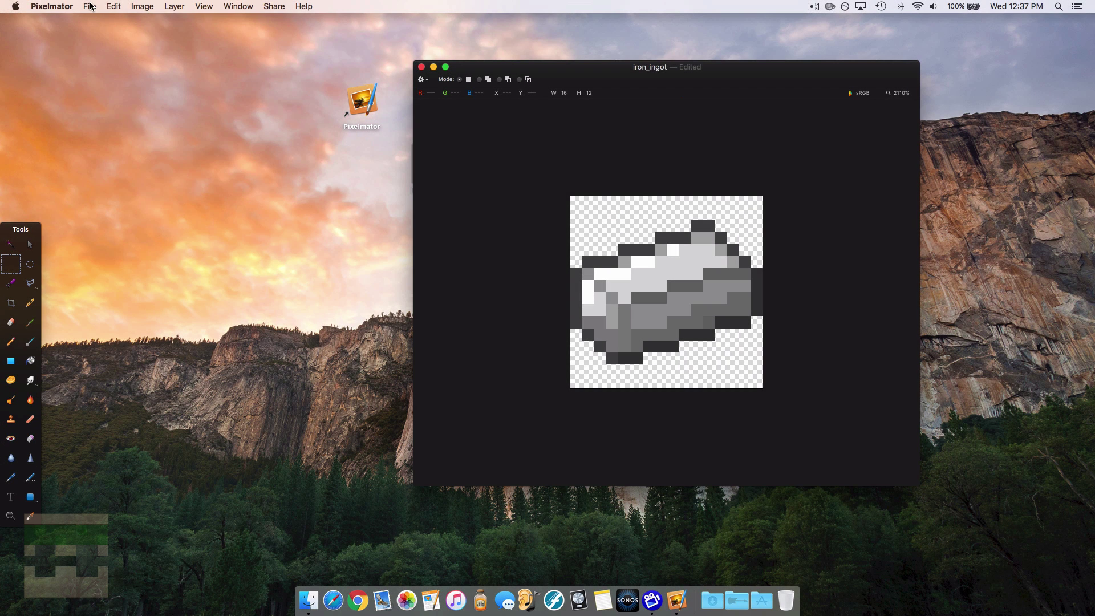
Step: Make a new 16×64-pixel document and arrange it beside the iron_ingot window
click(91, 7)
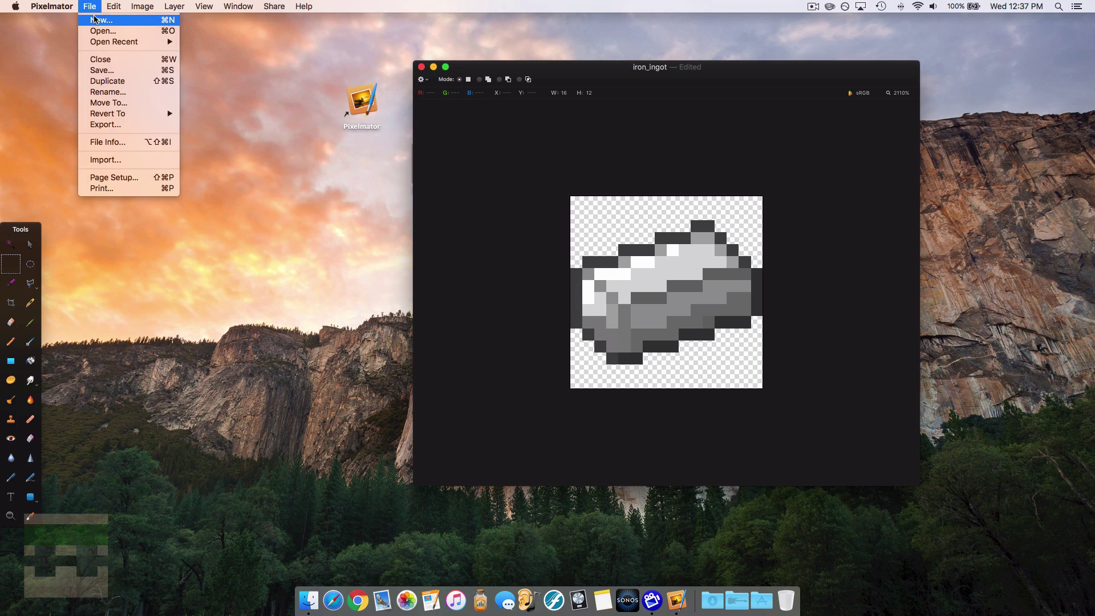
click(100, 20)
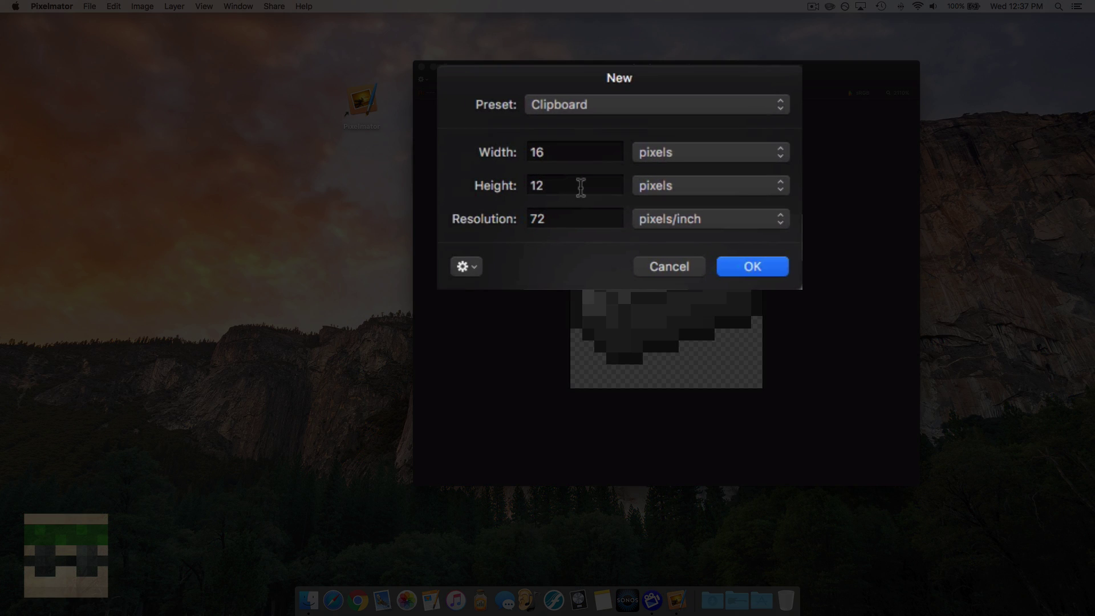
double_click(553, 186)
key(BackSpace)
text(64)
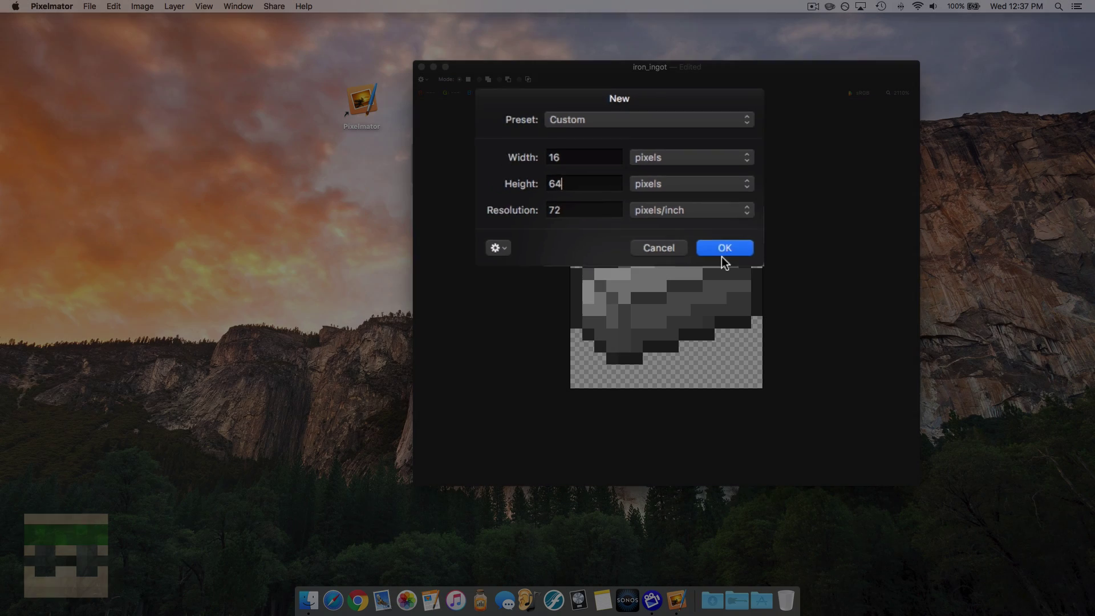
click(723, 261)
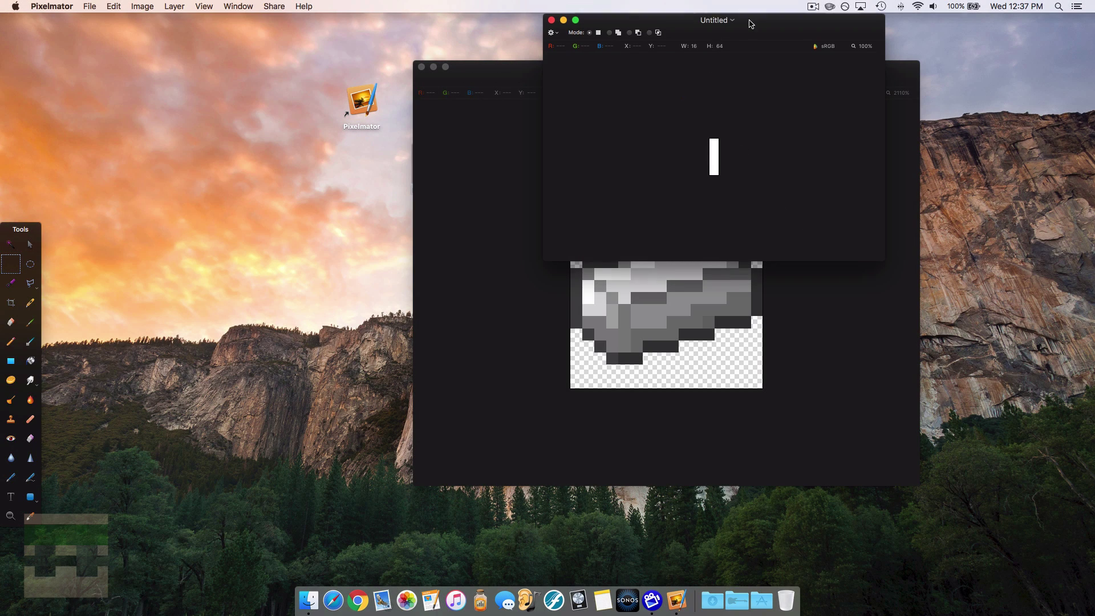
drag(736, 23, 782, 46)
drag(559, 70, 415, 59)
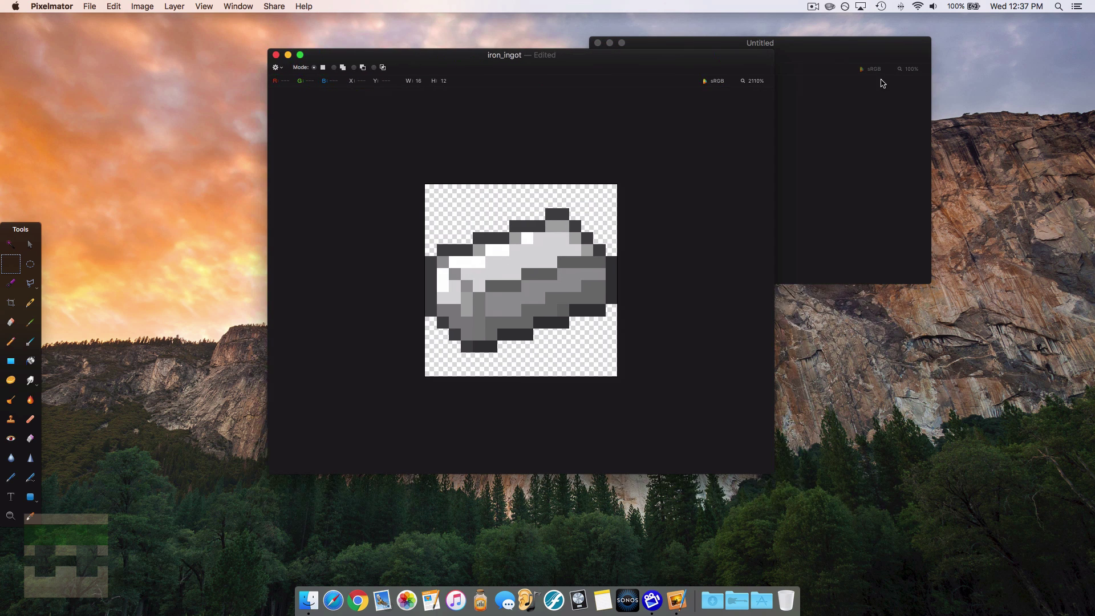
Step: Fit and enlarge the Untitled canvas window and show the Layers panel
click(803, 46)
drag(801, 44, 769, 46)
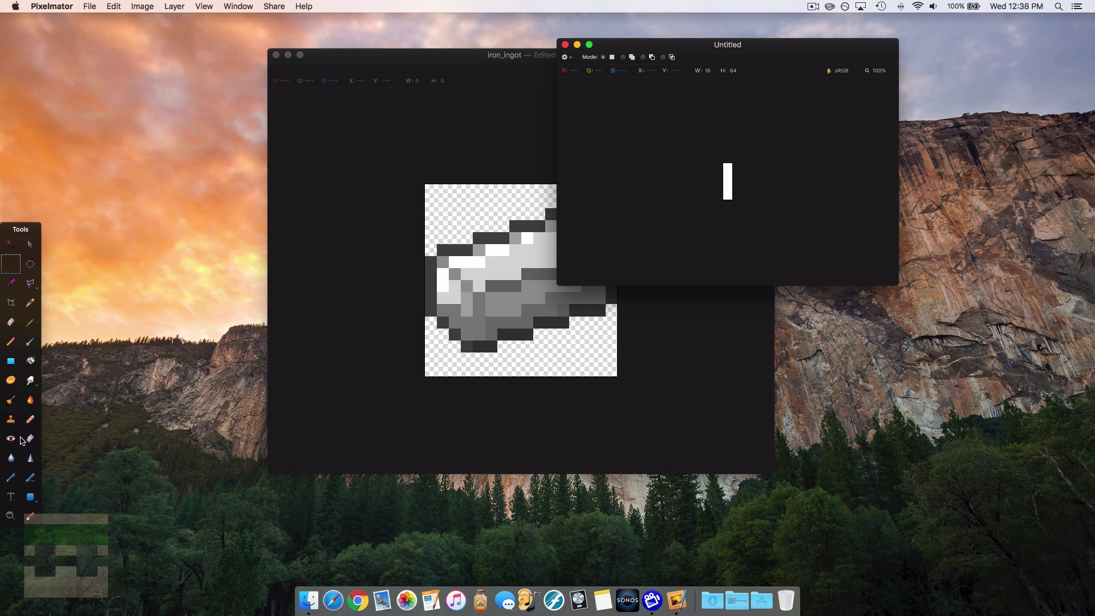
click(30, 517)
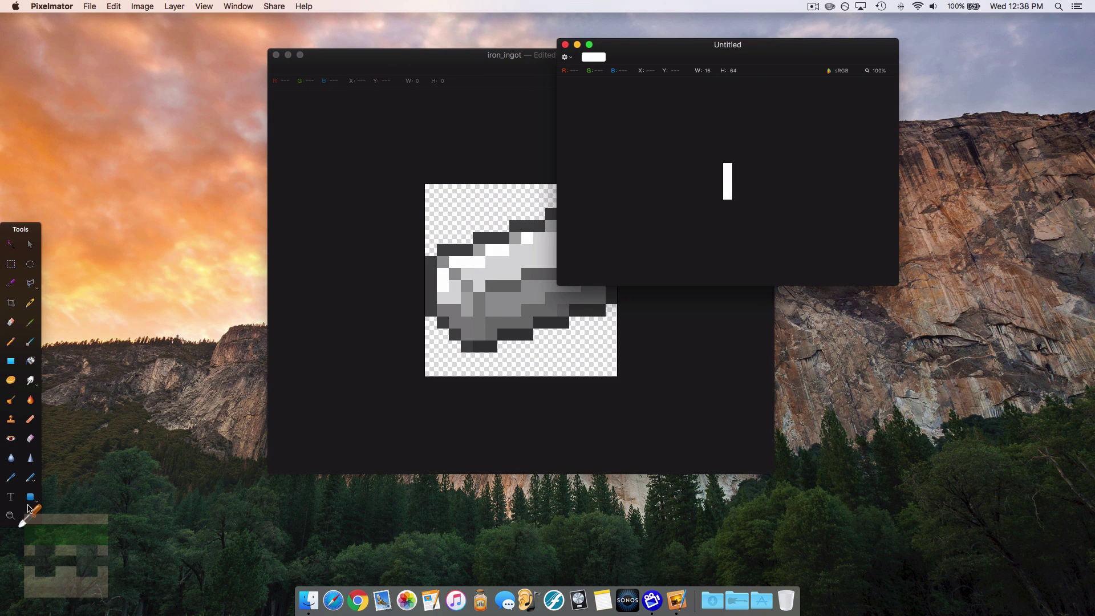
click(10, 517)
key(super+0)
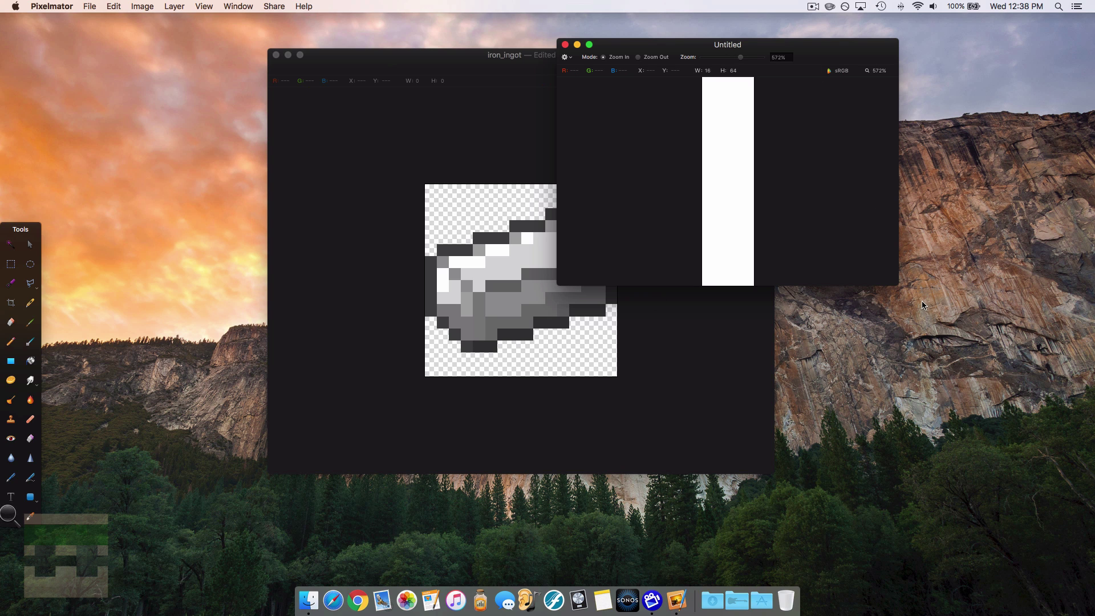
drag(900, 283, 998, 437)
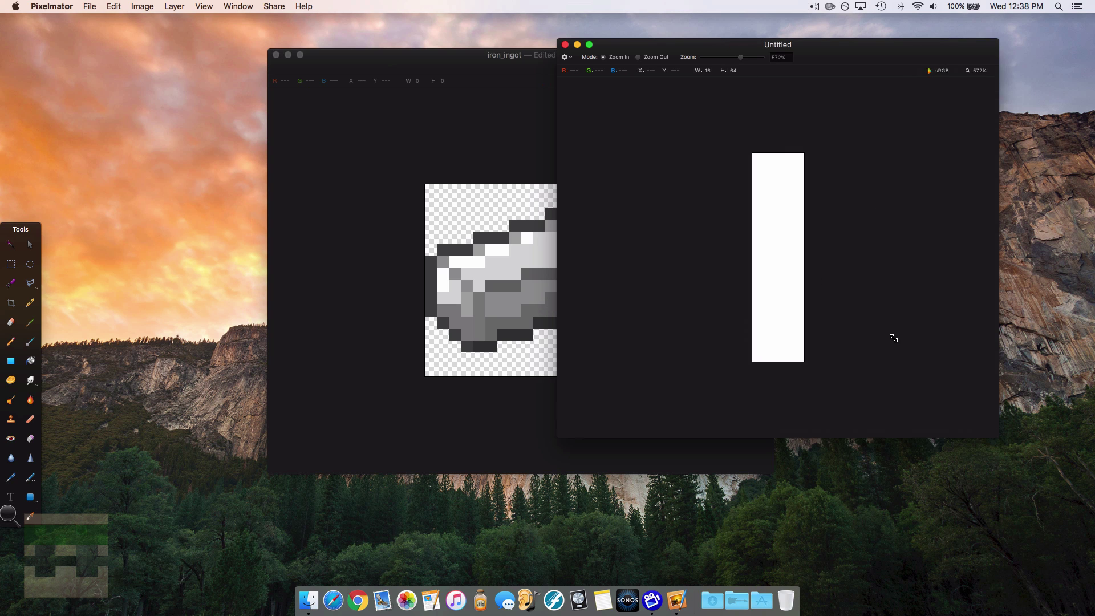
click(214, 6)
click(225, 177)
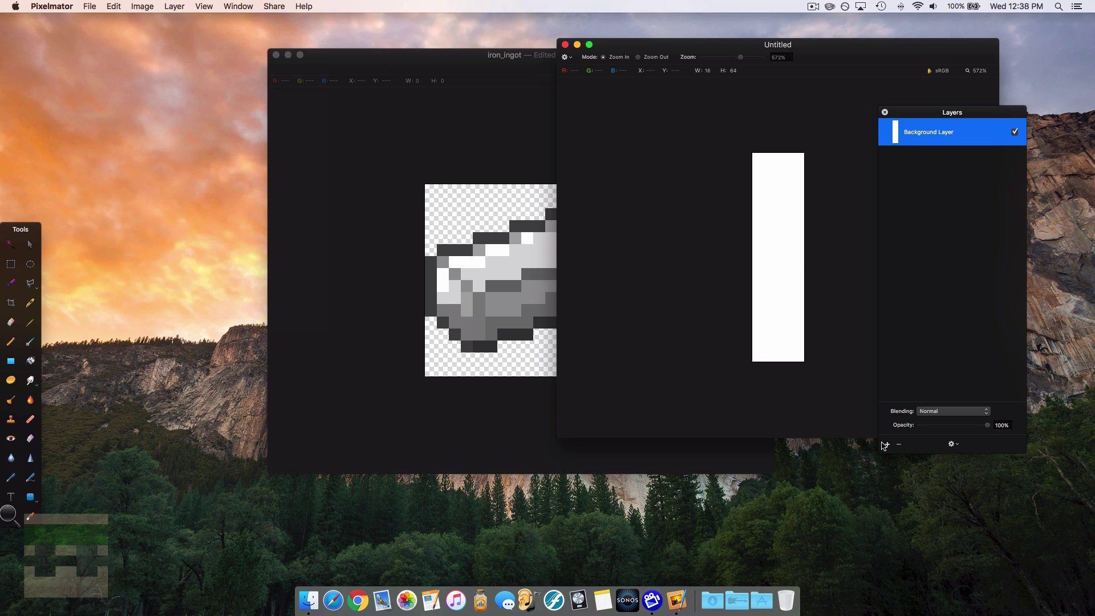
Step: Add an empty layer, delete the white Background Layer, and bring iron_ingot forward
click(885, 444)
click(941, 169)
key(BackSpace)
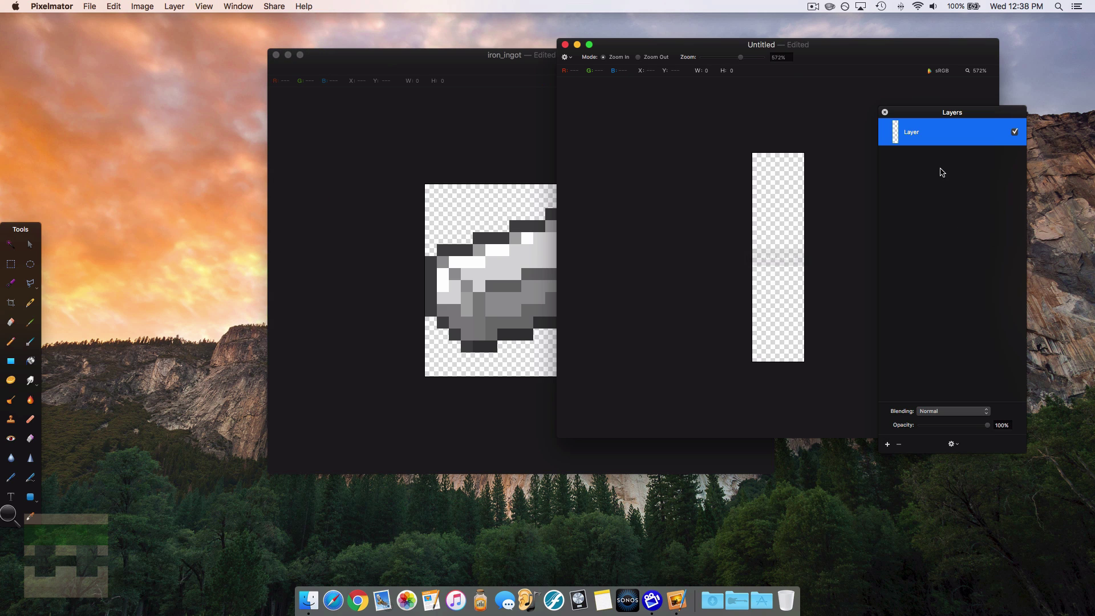
drag(923, 116, 928, 116)
drag(865, 49, 722, 48)
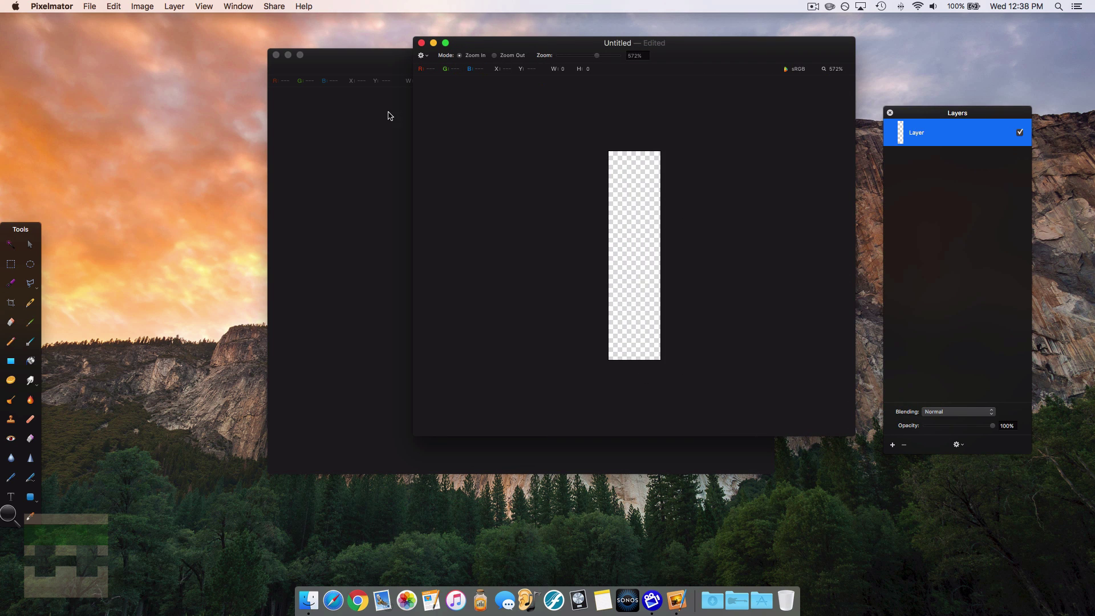
click(14, 263)
click(386, 286)
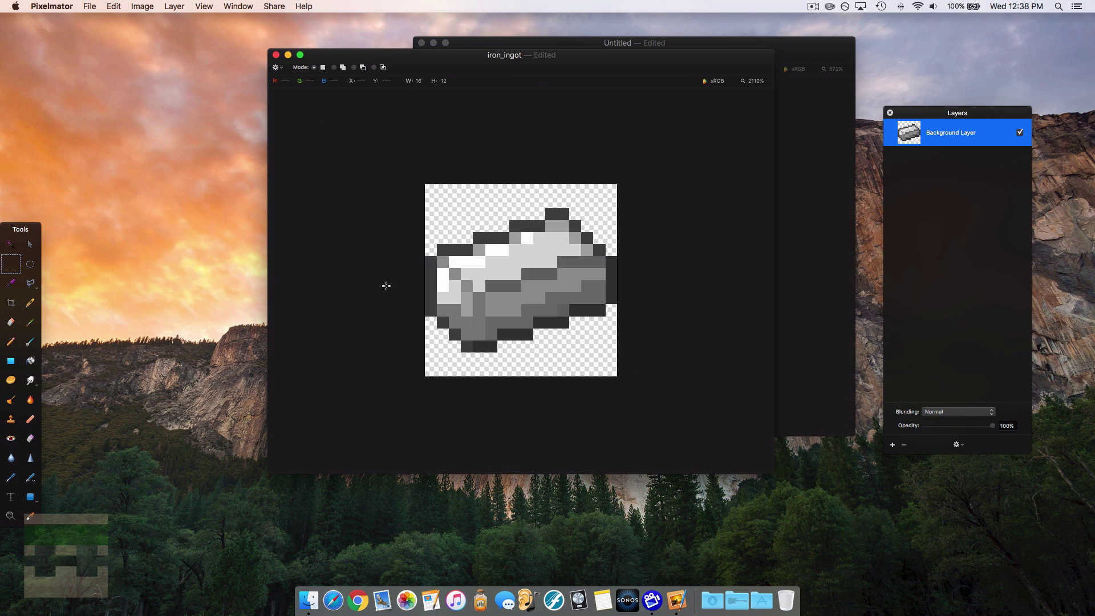
Step: Copy the whole iron ingot image and paste it at the top of the Untitled strip
drag(422, 386, 648, 194)
key(super+c)
click(828, 148)
key(super+v)
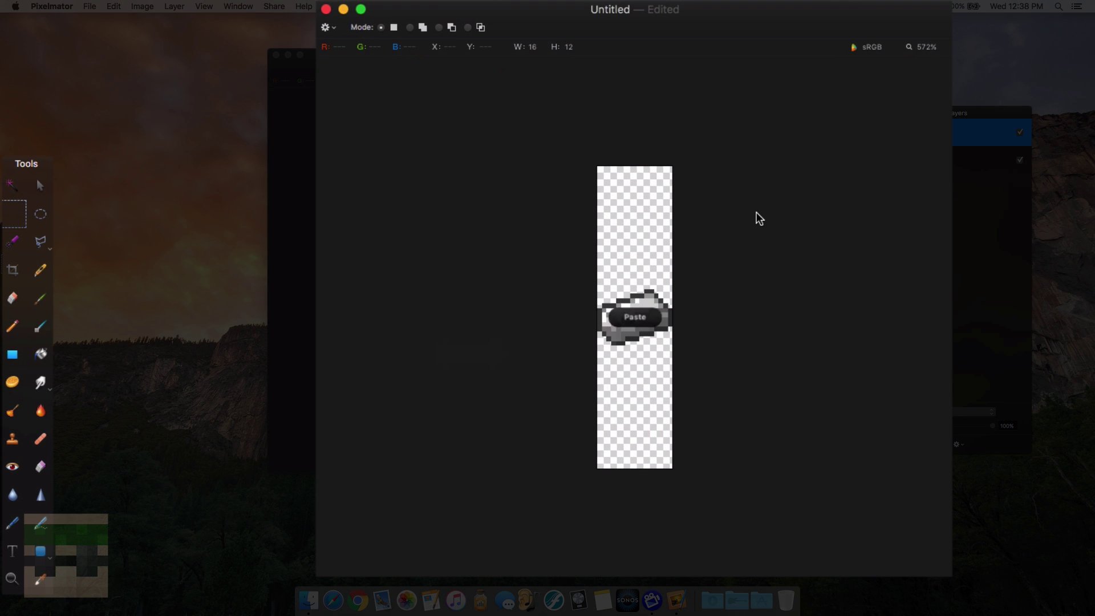
click(39, 183)
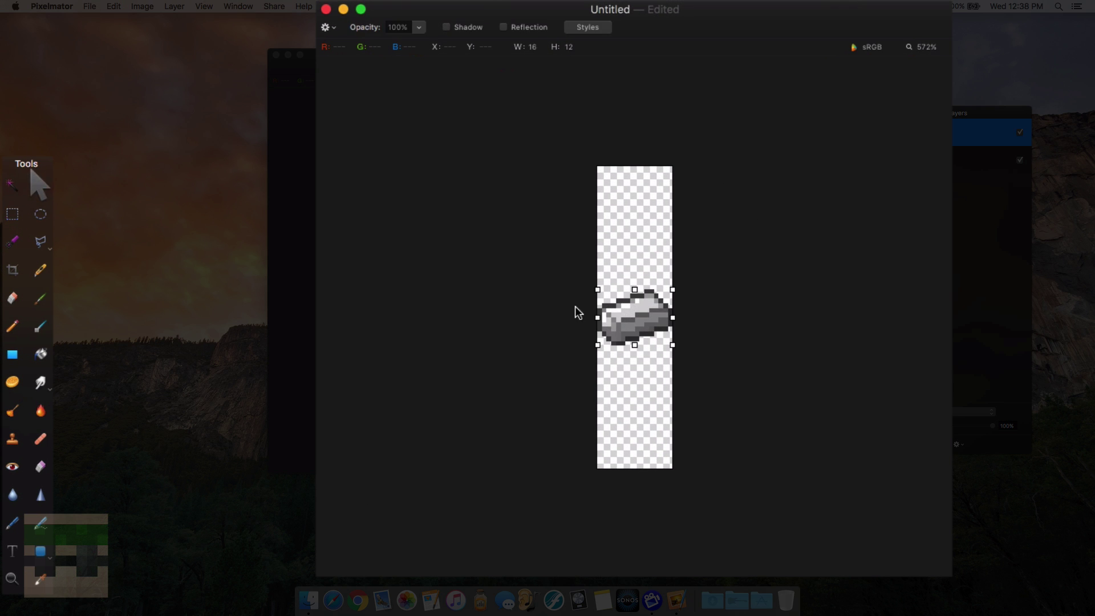
drag(636, 311, 639, 190)
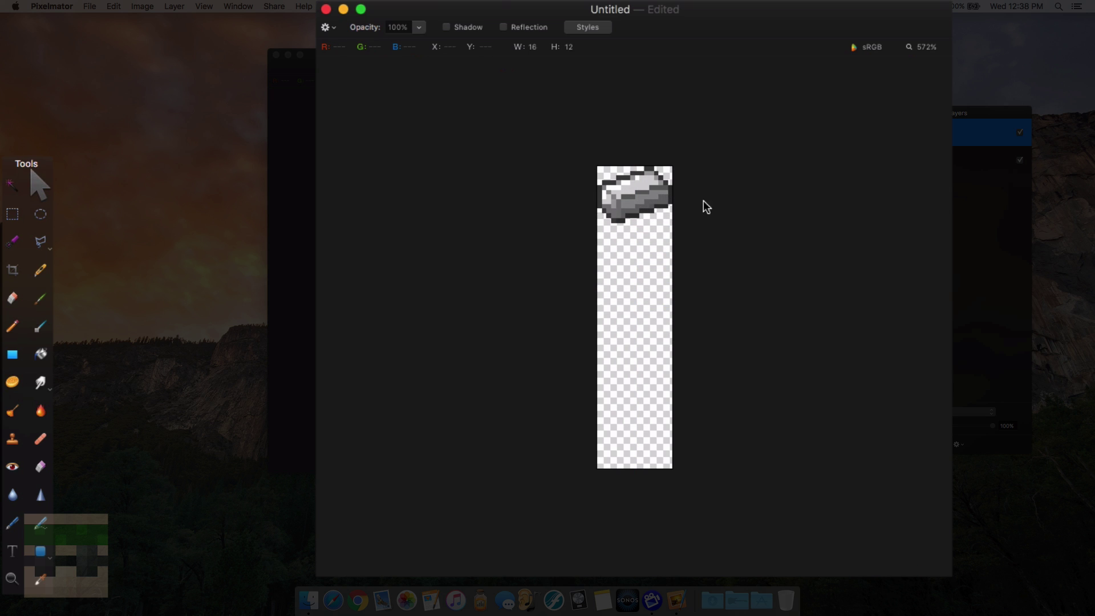
Step: Zoom in, nudge the top ingot down one pixel, and paste a second copy
click(11, 579)
click(650, 362)
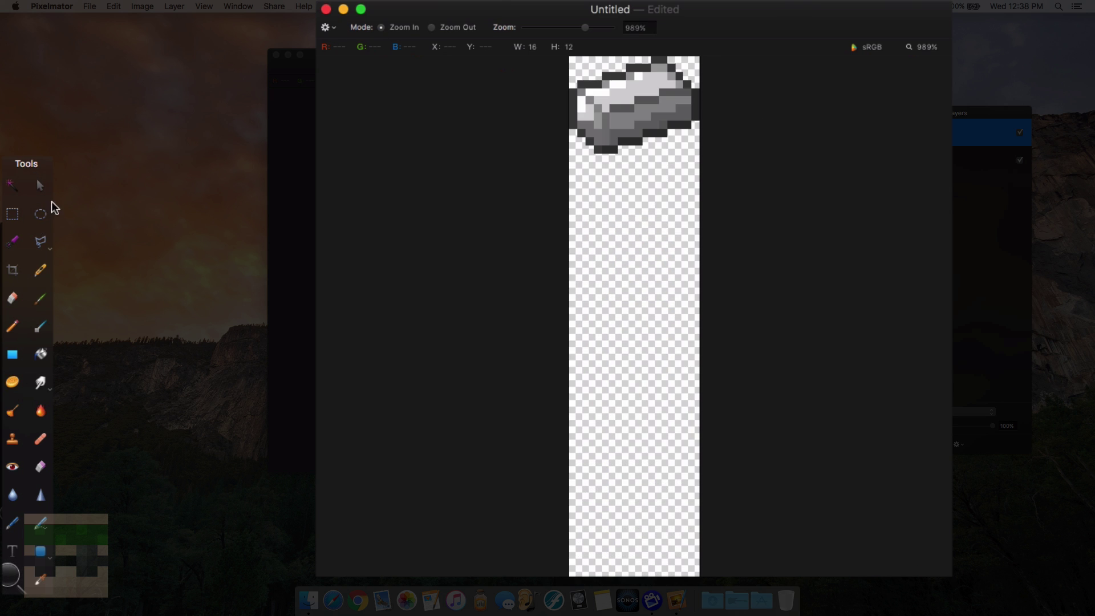
click(40, 186)
drag(652, 90, 647, 103)
drag(651, 98, 652, 98)
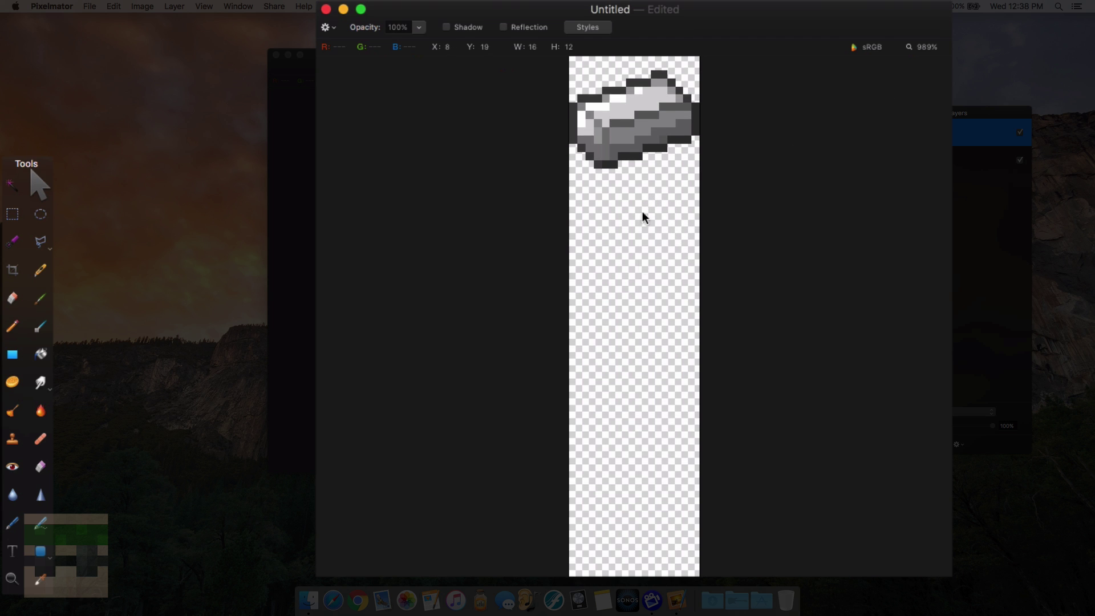
key(super+v)
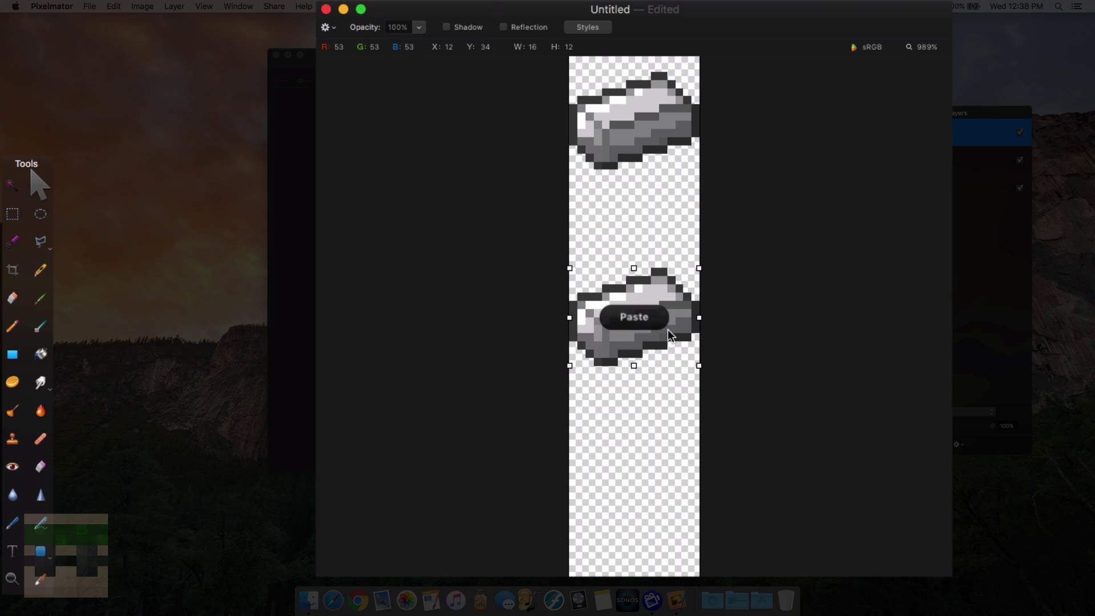
Step: Place the second ingot below the first, then paste third and fourth copies down to the bottom
drag(664, 285, 661, 198)
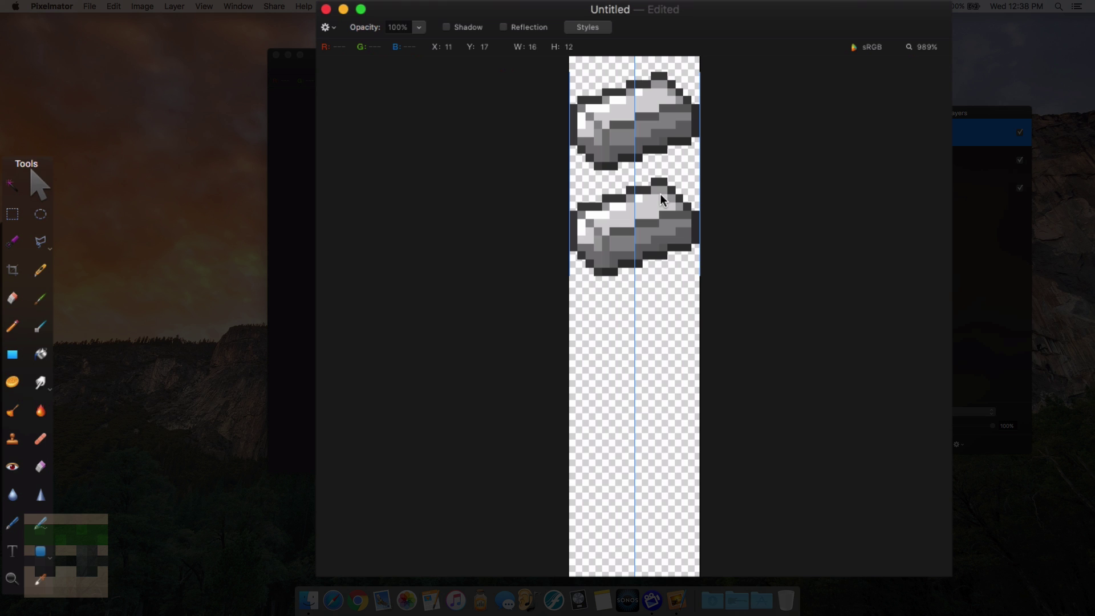
drag(660, 196, 662, 203)
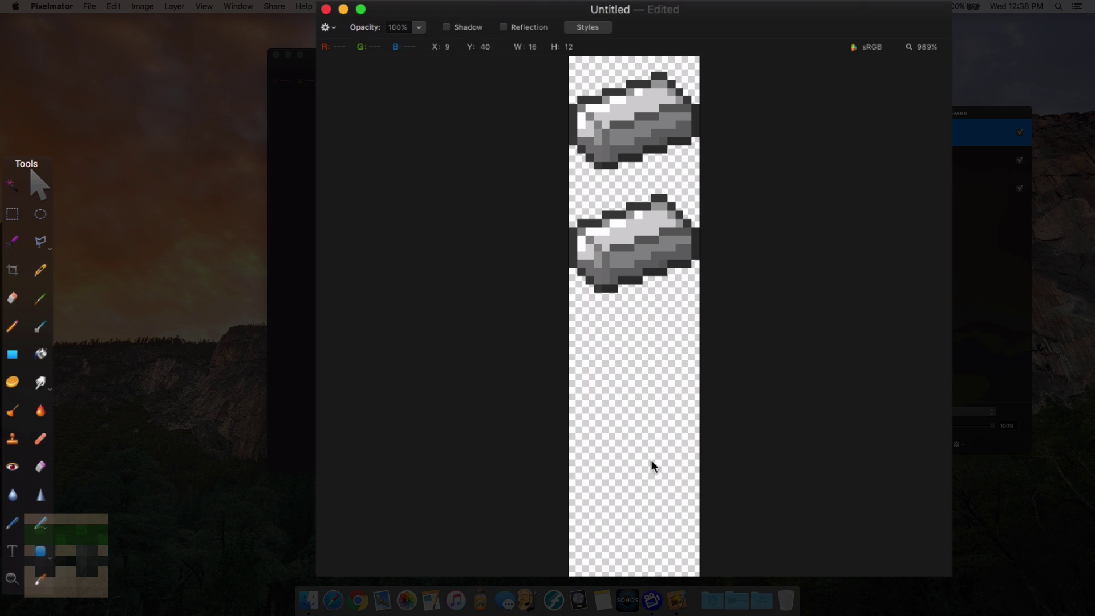
key(super+v)
drag(660, 286, 658, 333)
key(super+v)
drag(659, 262, 659, 476)
Step: Shift the second and third ingots so all four have even 4-pixel gaps
drag(650, 226, 649, 234)
drag(631, 326, 631, 335)
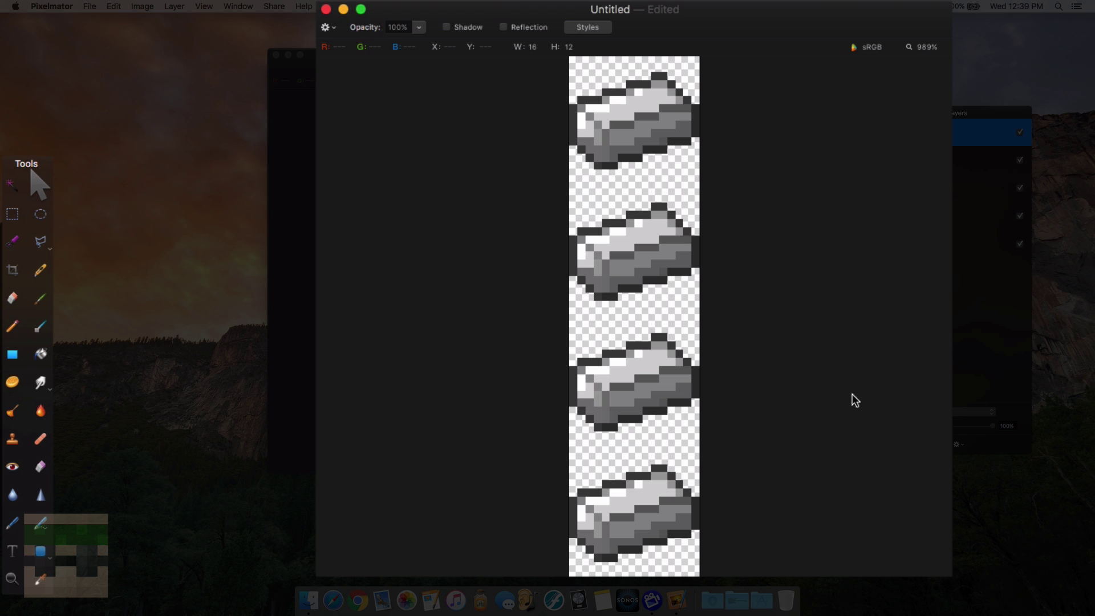
click(650, 234)
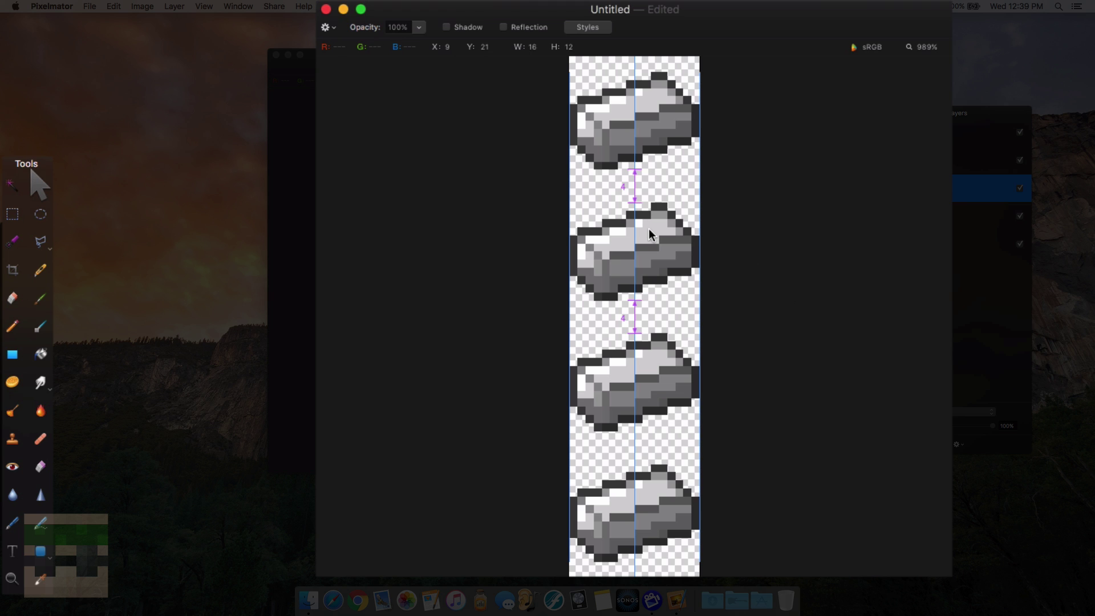
click(653, 539)
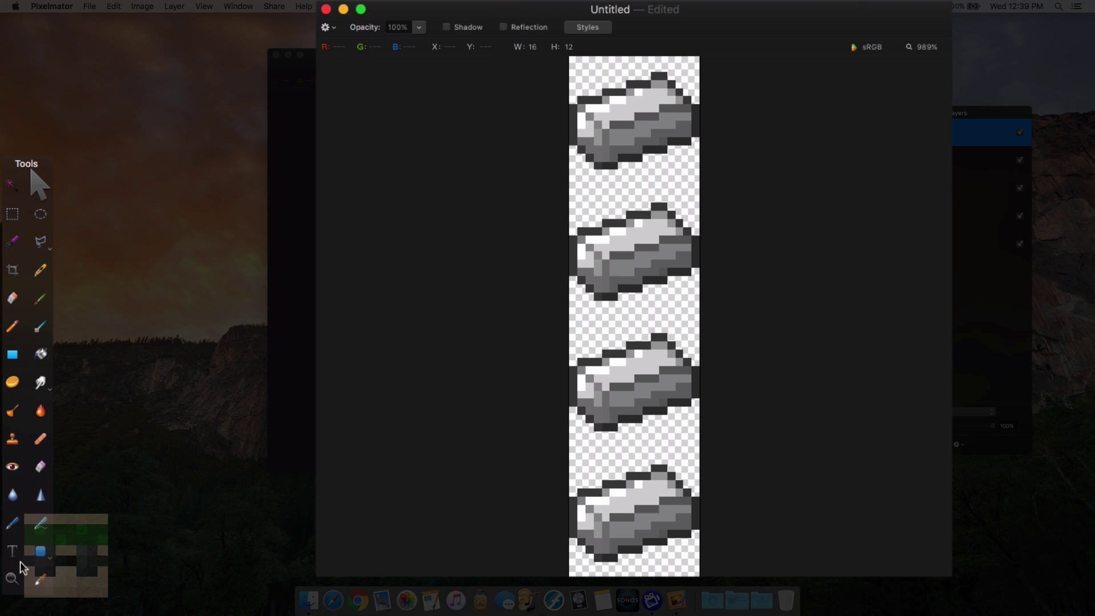
click(51, 583)
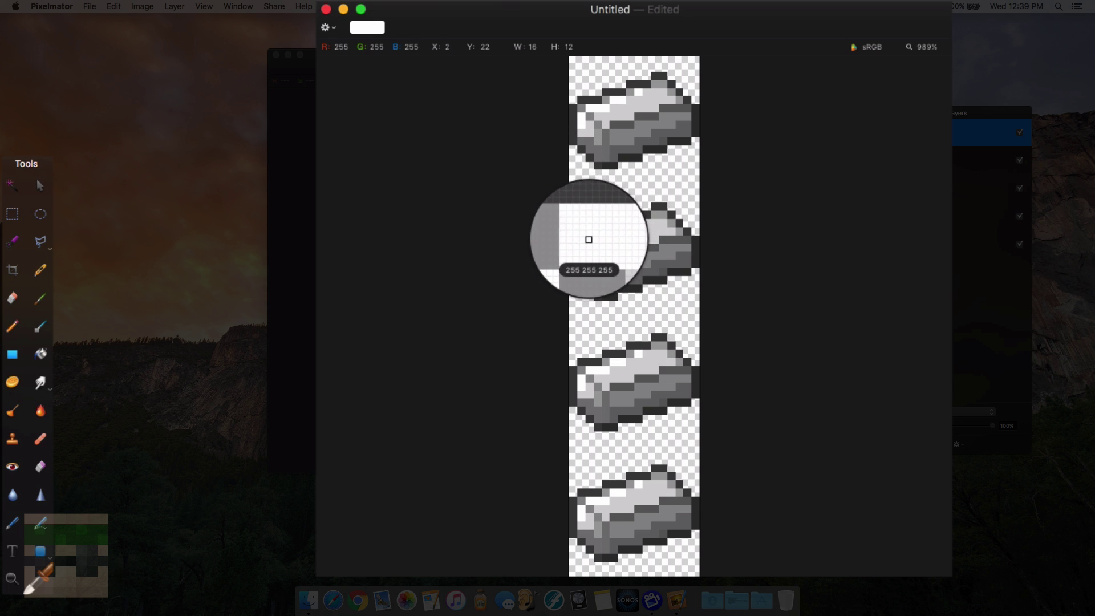
Step: Draw 1-pixel white shine streaks across the second, third and fourth ingots at different spots
click(40, 327)
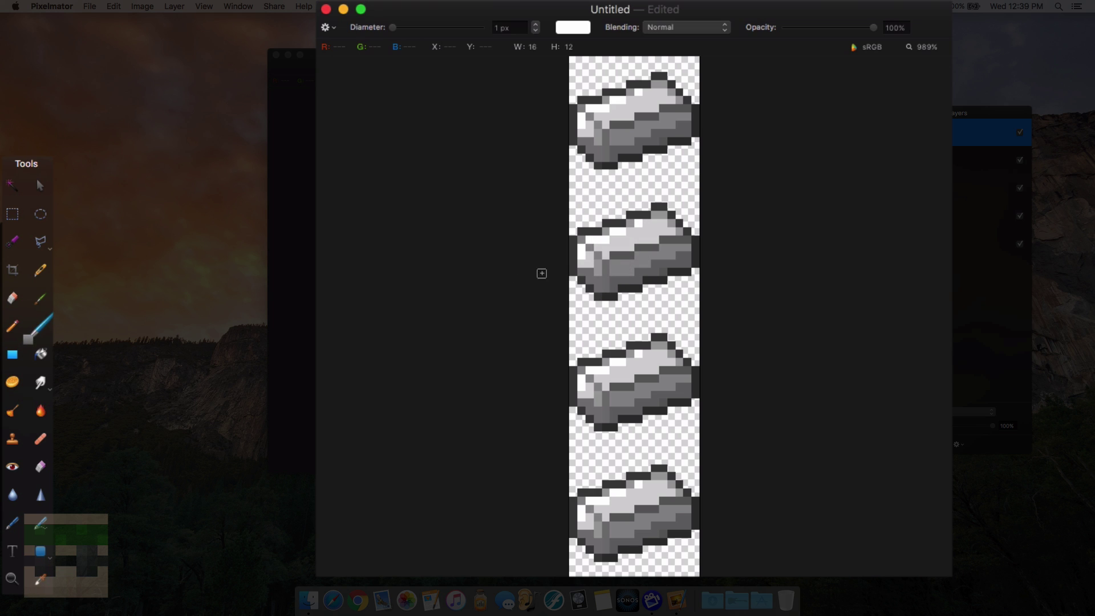
drag(615, 290, 595, 244)
drag(649, 406, 624, 360)
drag(682, 529, 651, 473)
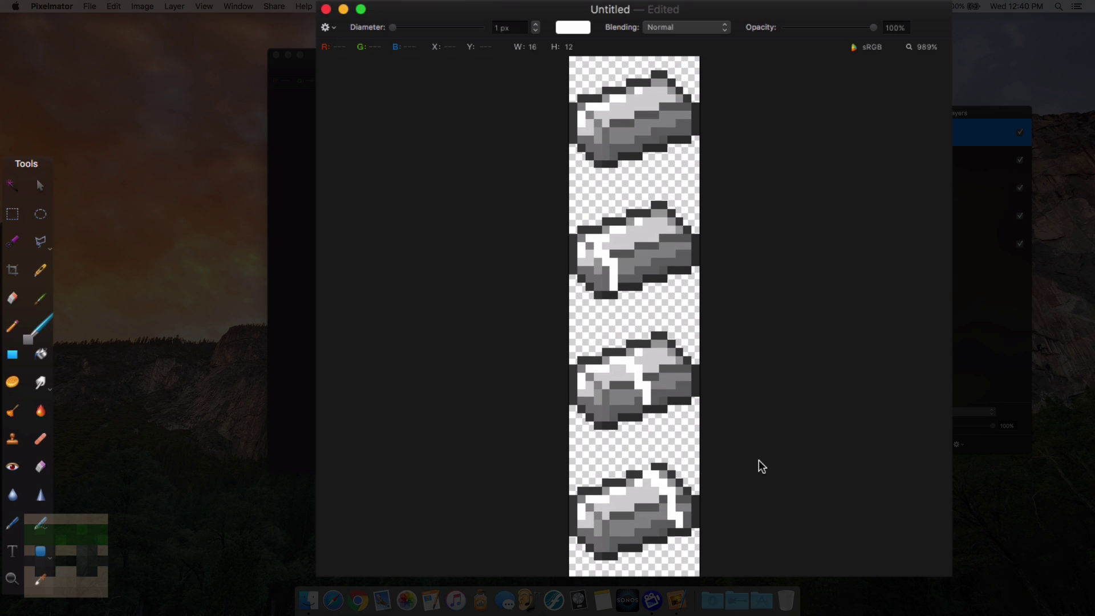
click(12, 216)
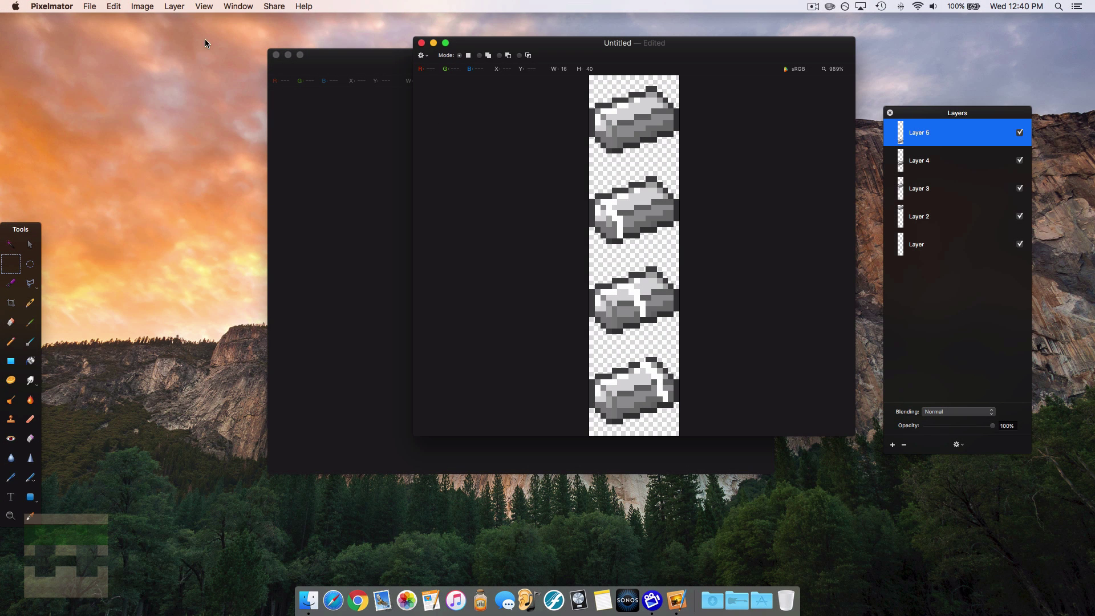
Step: Export the strip as a PNG named iron_ingot, saved to the Desktop
click(115, 7)
mouse_move(93, 6)
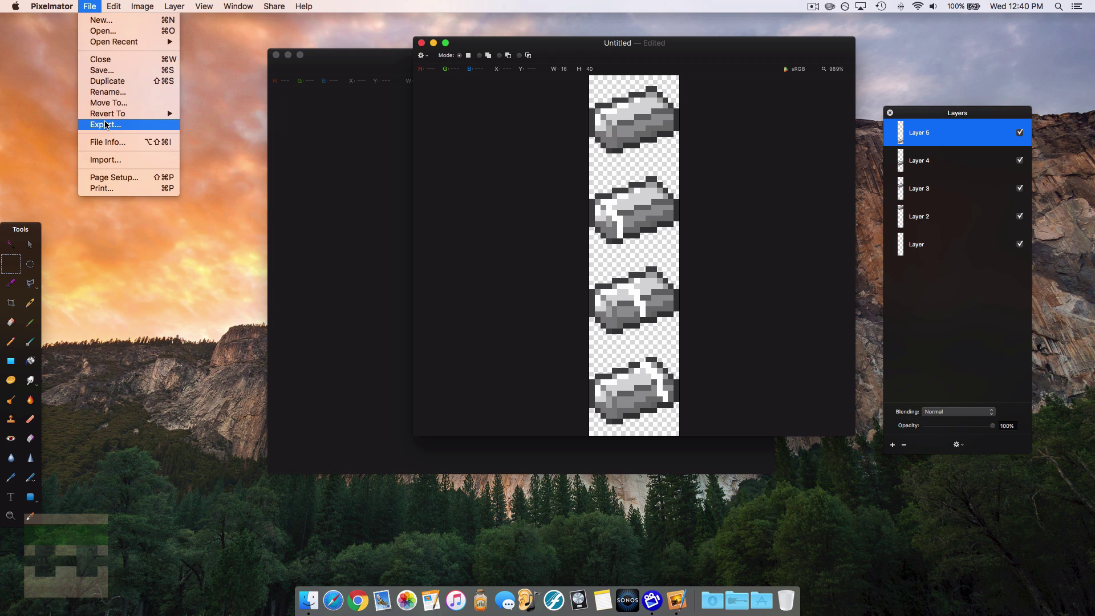
click(105, 125)
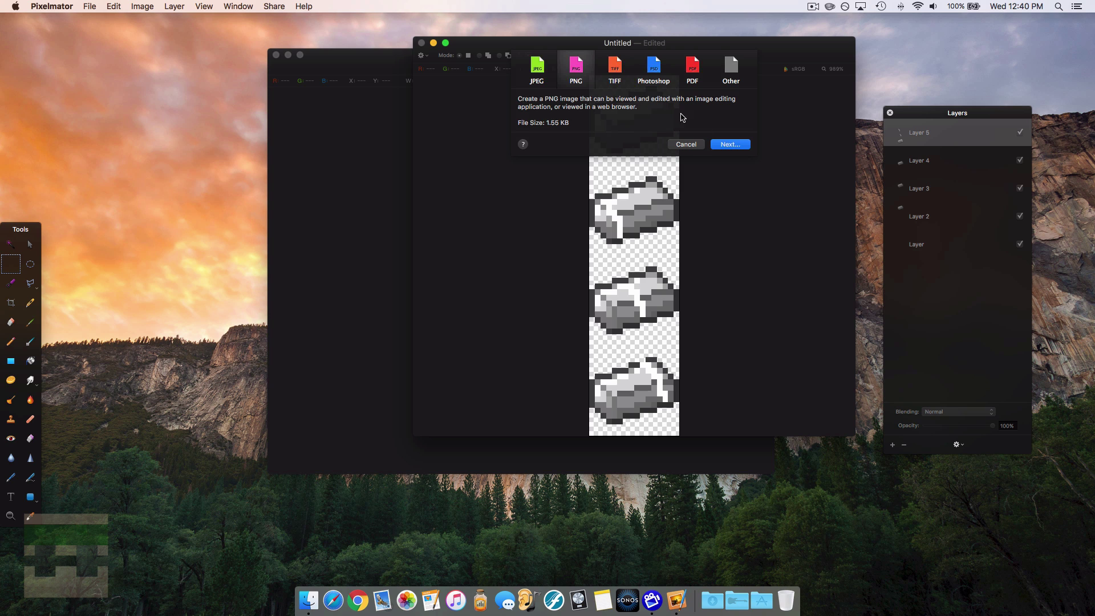
click(731, 144)
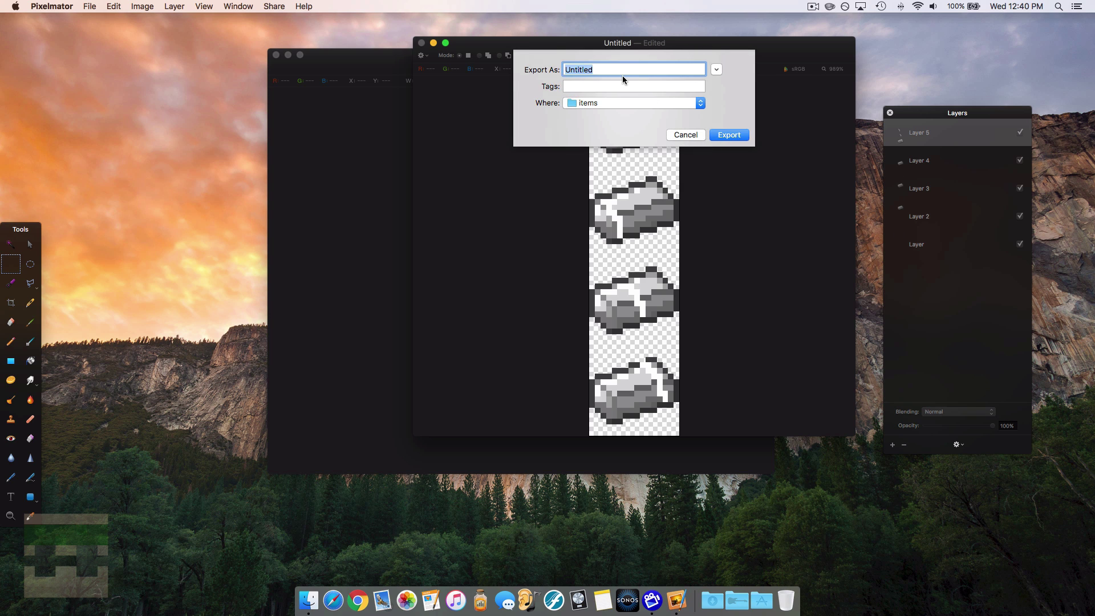
drag(574, 45, 581, 81)
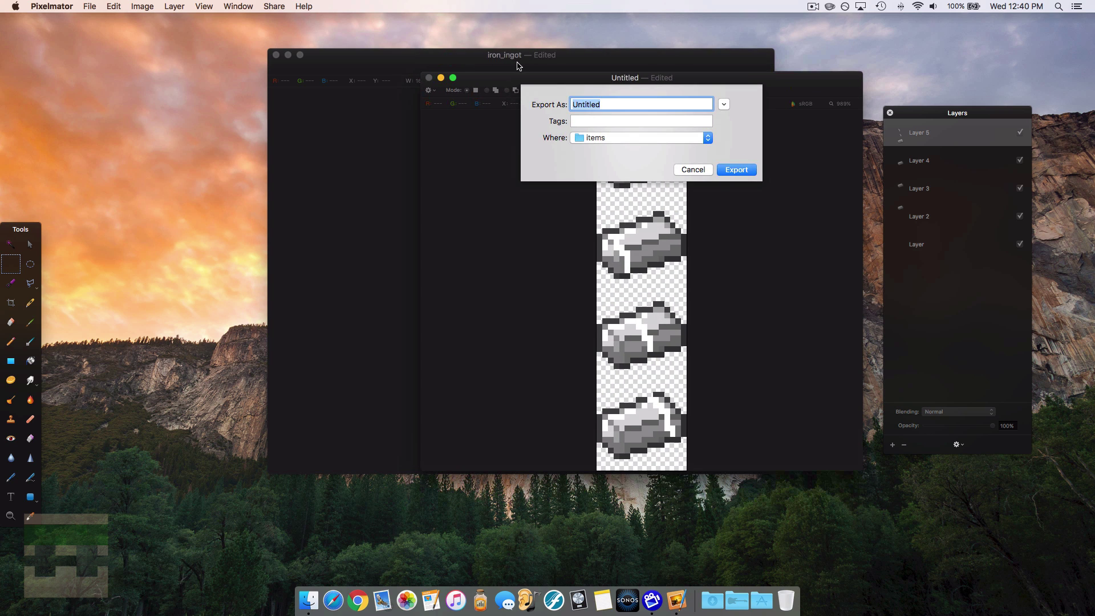
text(iron_ingot)
key(super+d)
click(736, 171)
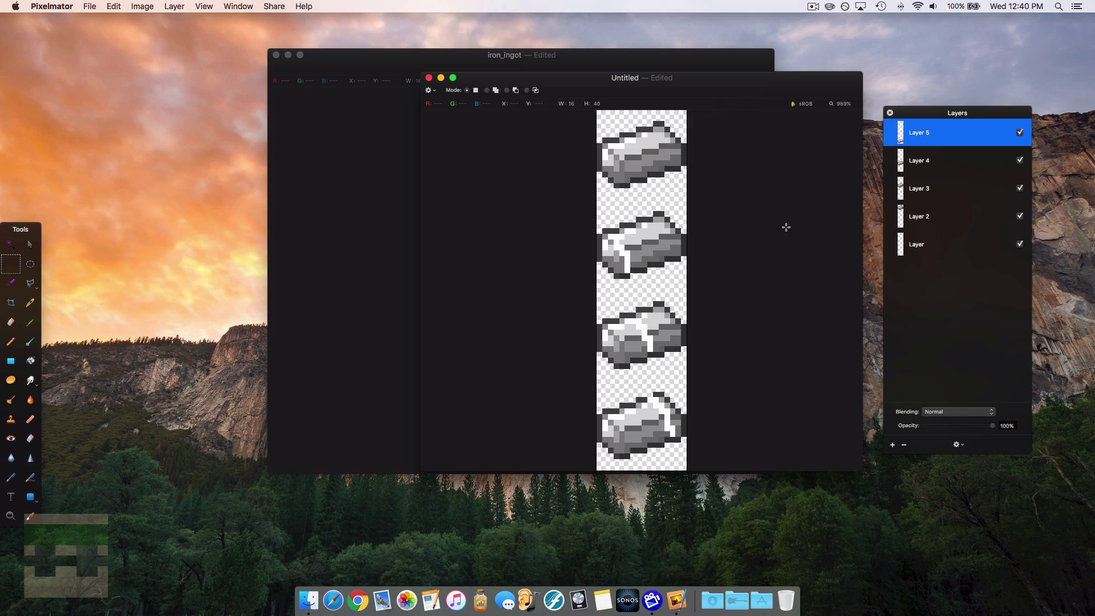
drag(581, 83, 624, 64)
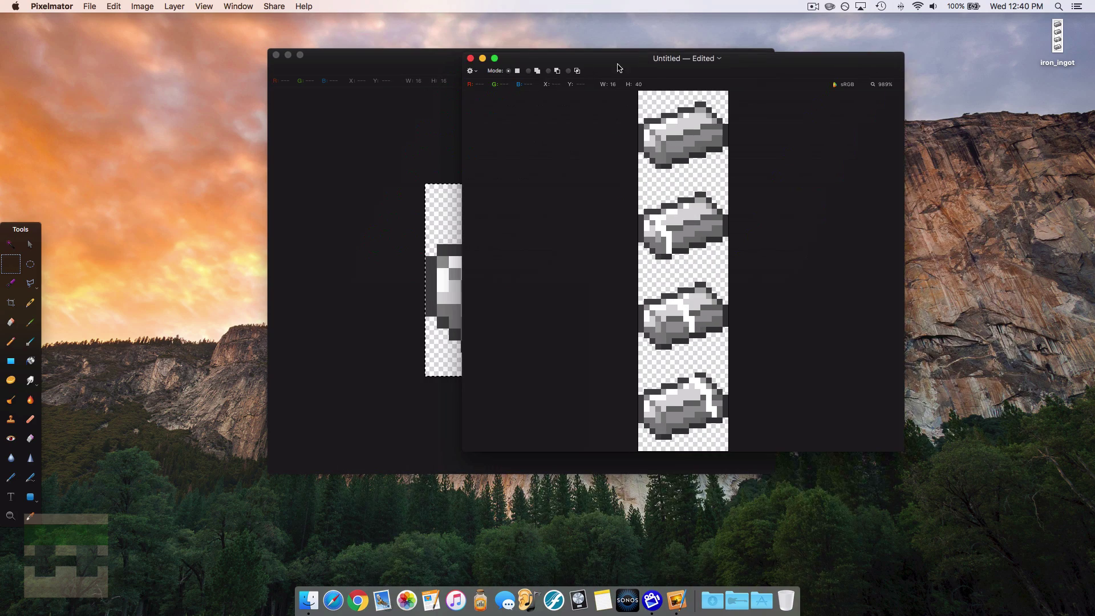
Step: Close the Untitled document without saving and drag the iron_ingot icon left on the desktop
click(471, 61)
click(643, 111)
drag(1058, 45, 700, 60)
click(765, 67)
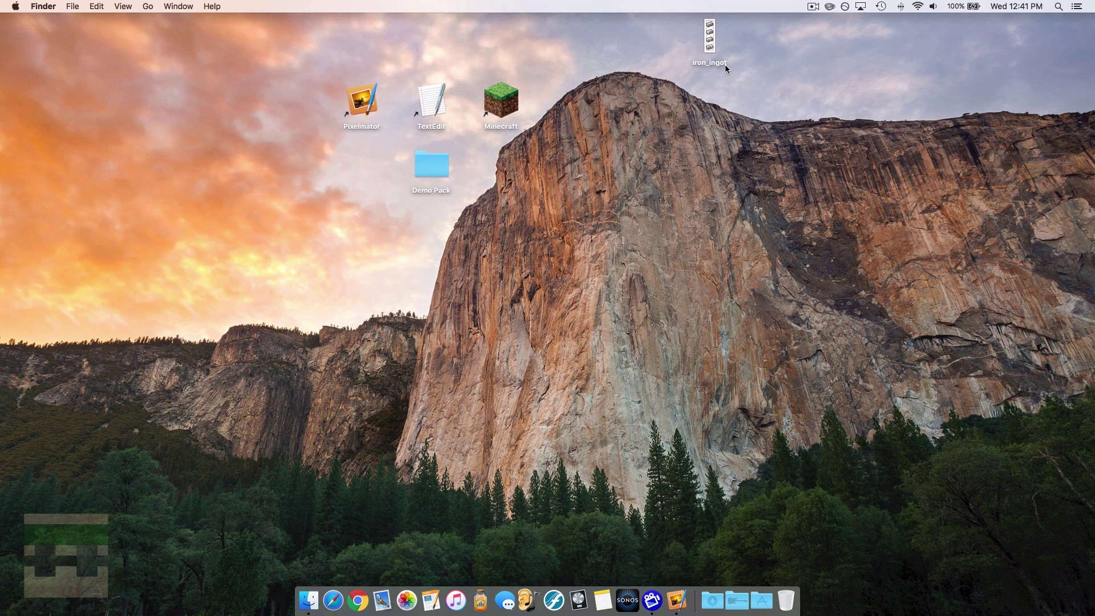
Step: Launch TextEdit with a new Untitled document and convert it to plain text format
double_click(437, 104)
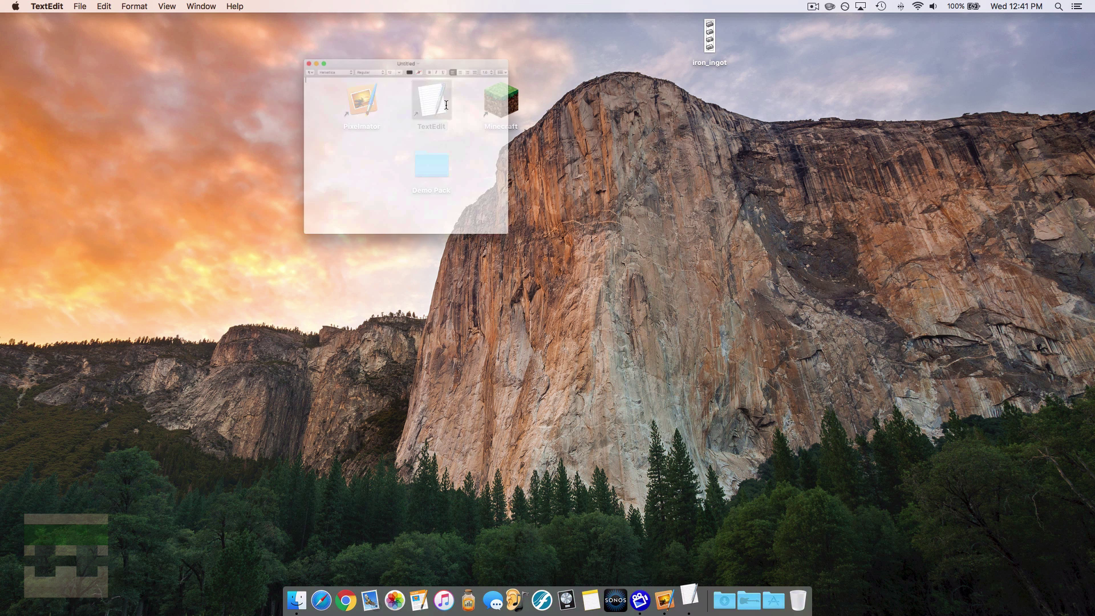
drag(451, 21, 739, 101)
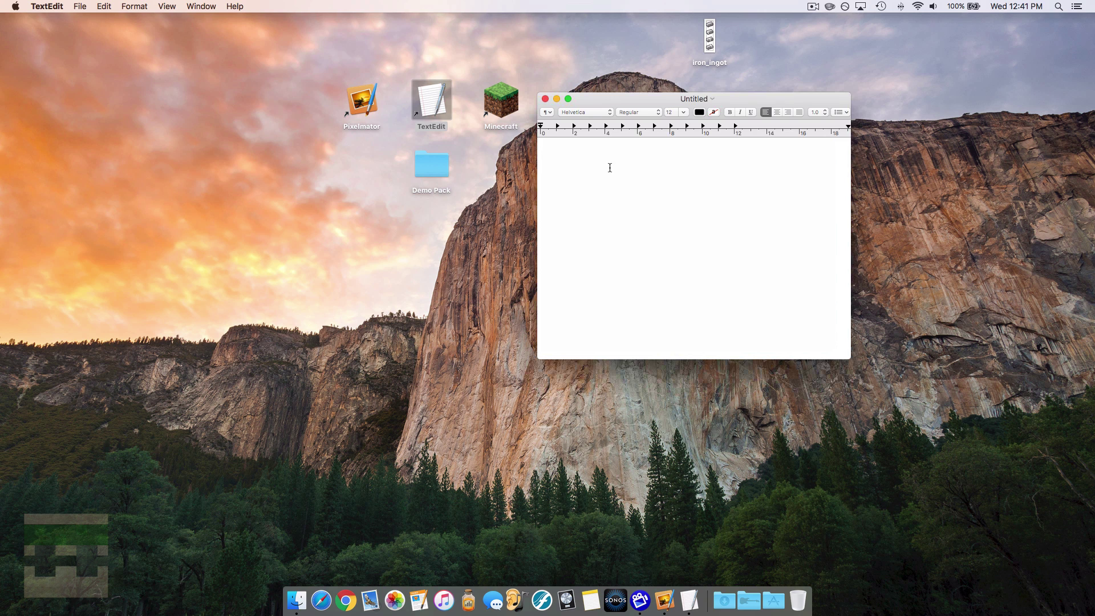
click(135, 7)
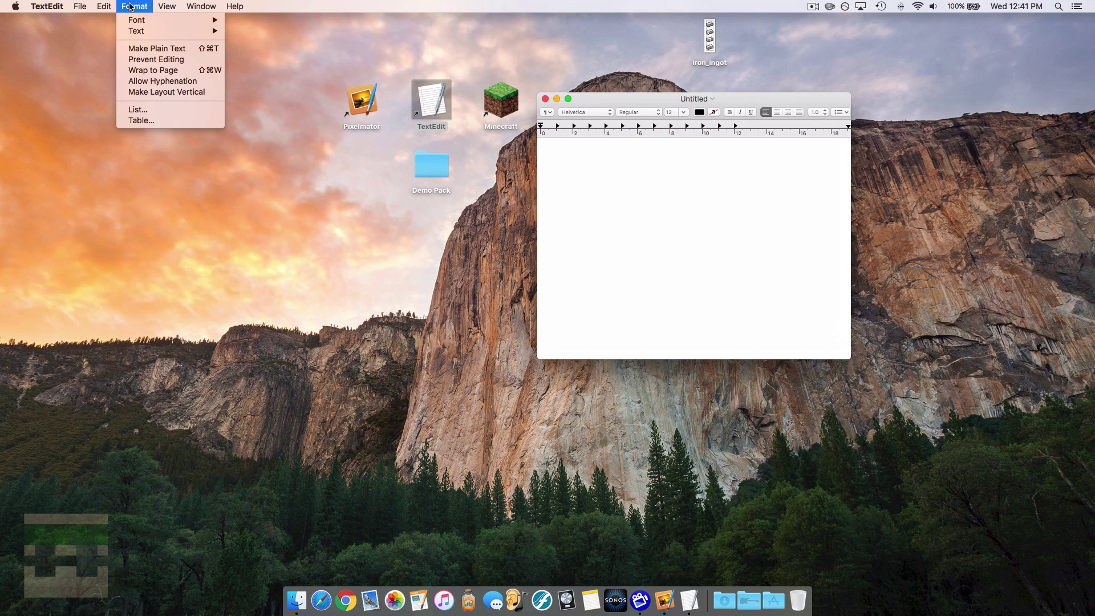
click(143, 49)
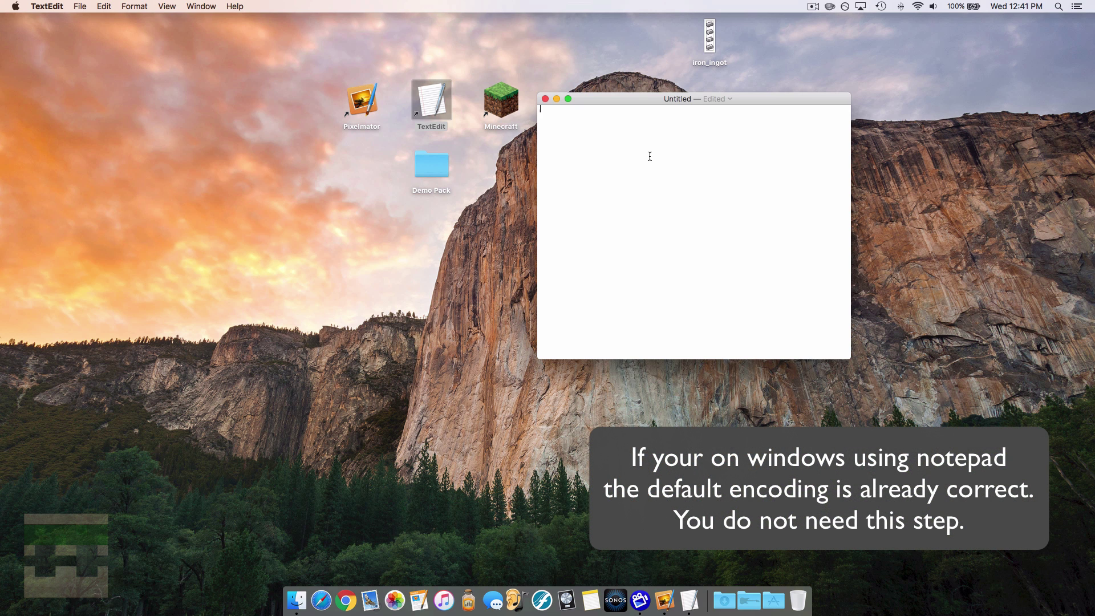
Step: Change TextEdit's Open and Save encoding from Unicode (UTF-8) to Western (Windows Latin 1)
click(46, 7)
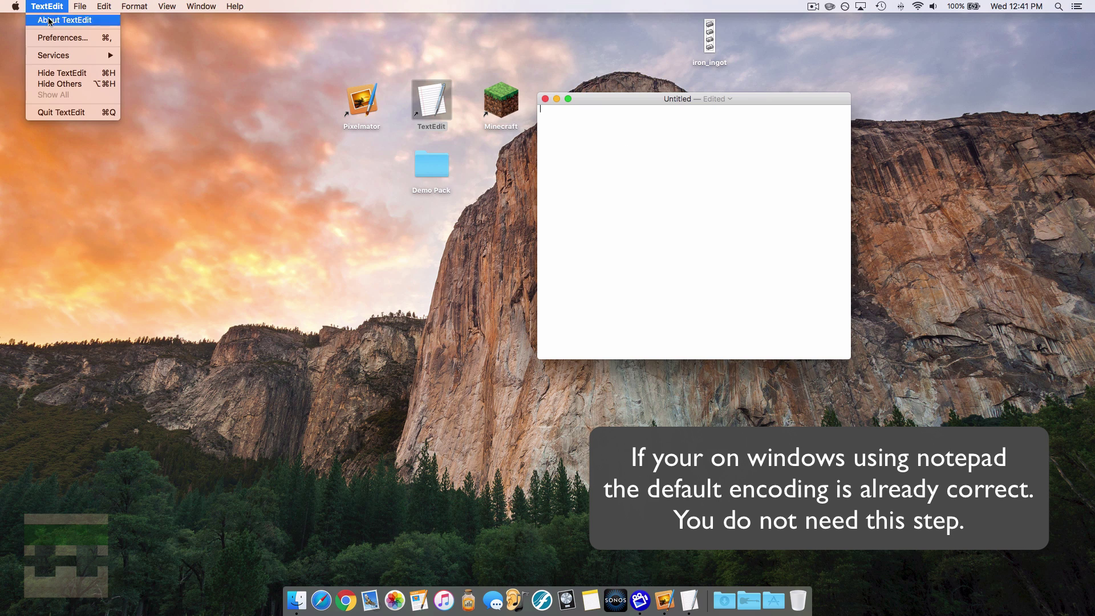
click(54, 38)
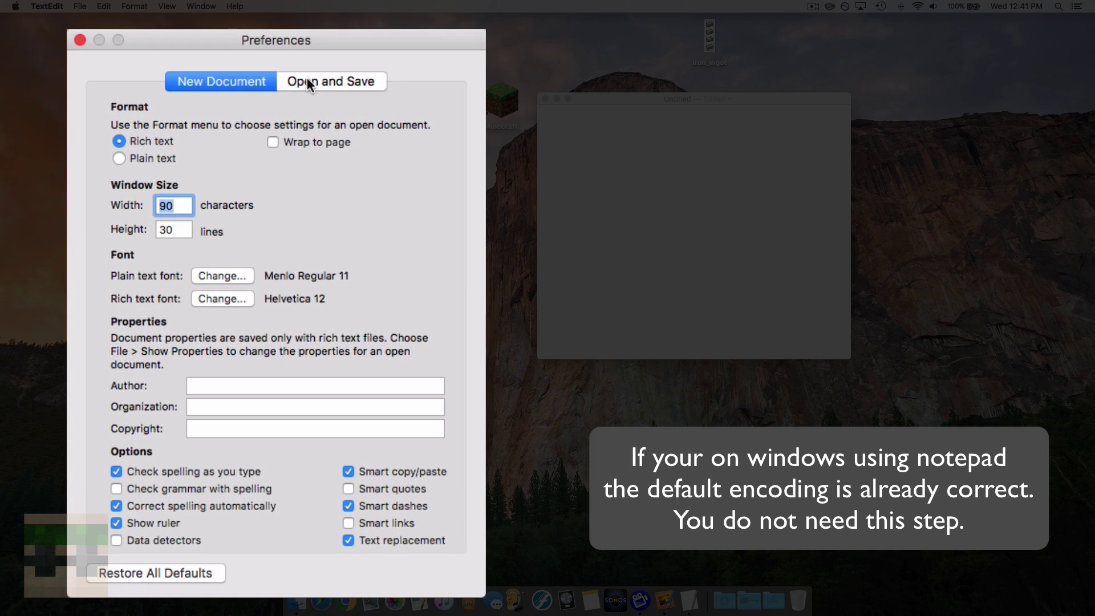
click(308, 83)
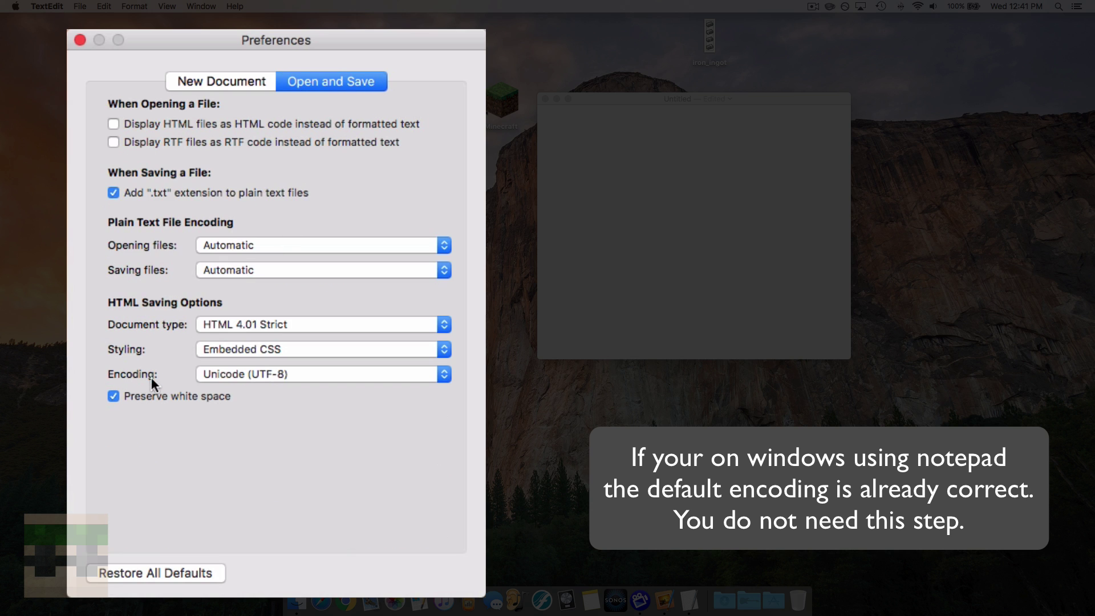
click(228, 376)
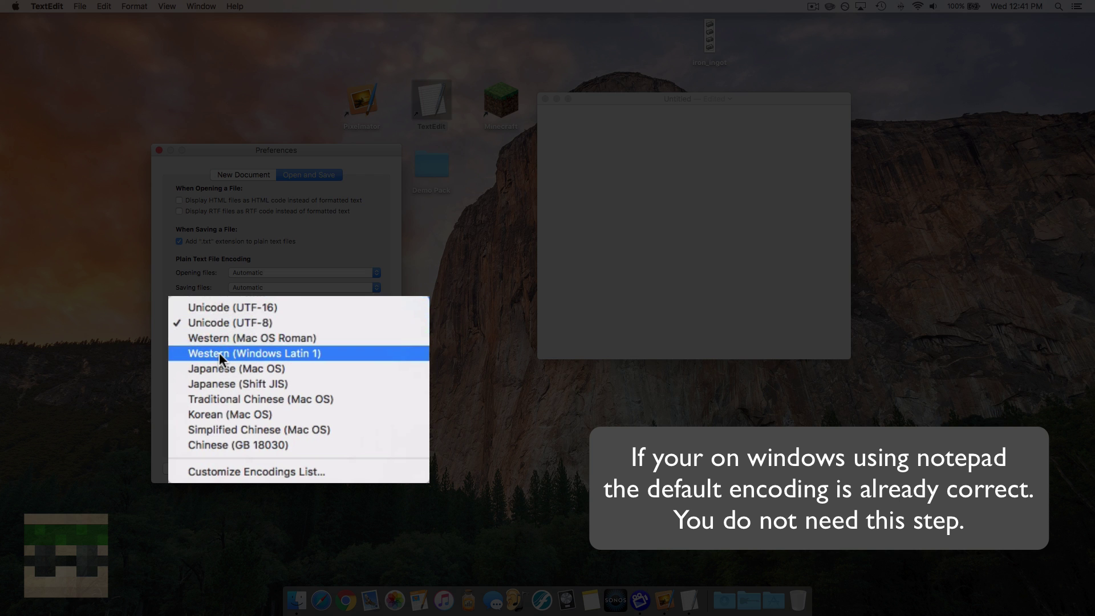
click(301, 354)
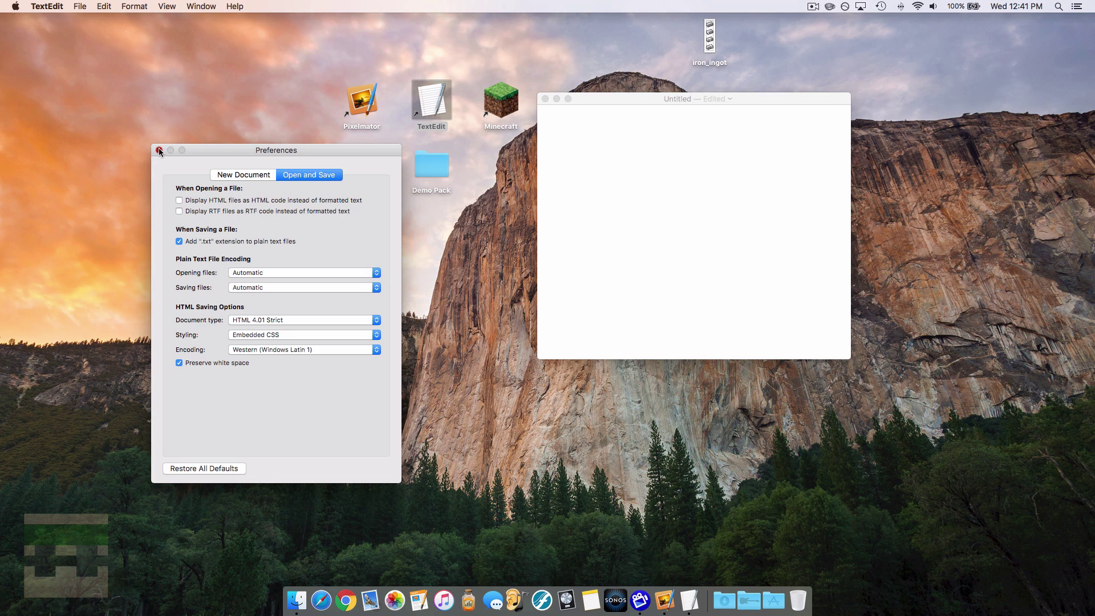
click(159, 150)
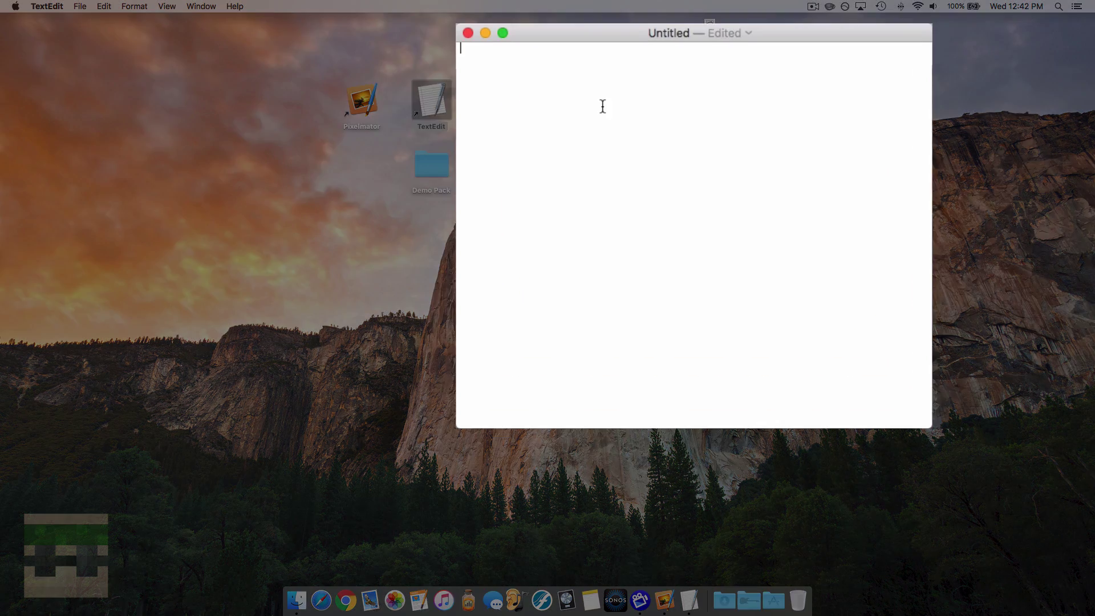
Step: Type the JSON line { "animation": { } } and leave the cursor at its end
text({ )
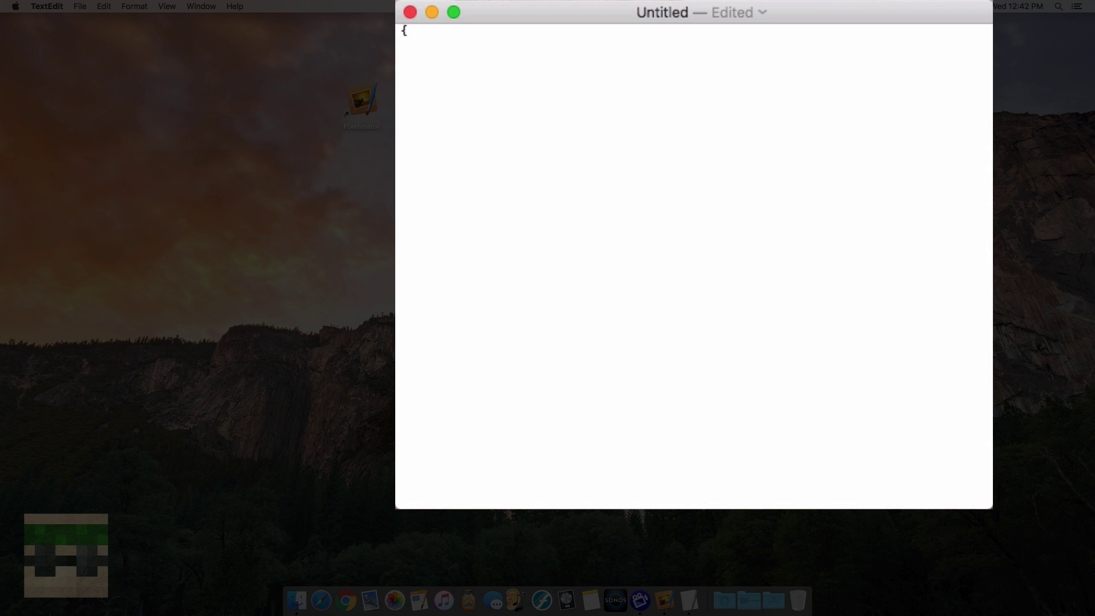
text("animation":)
text({ })
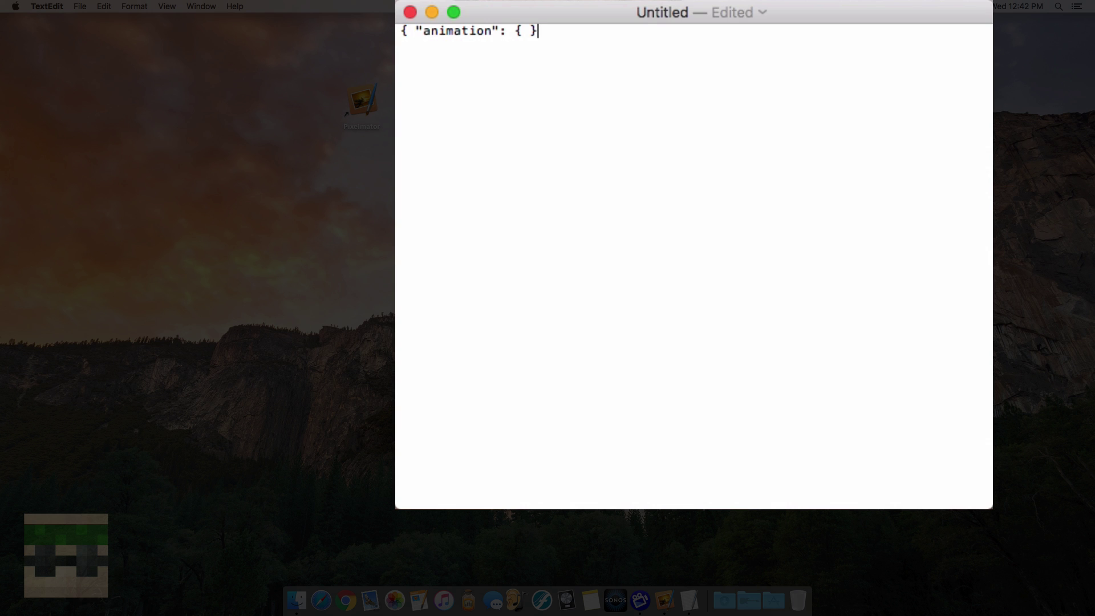
text( })
click(522, 30)
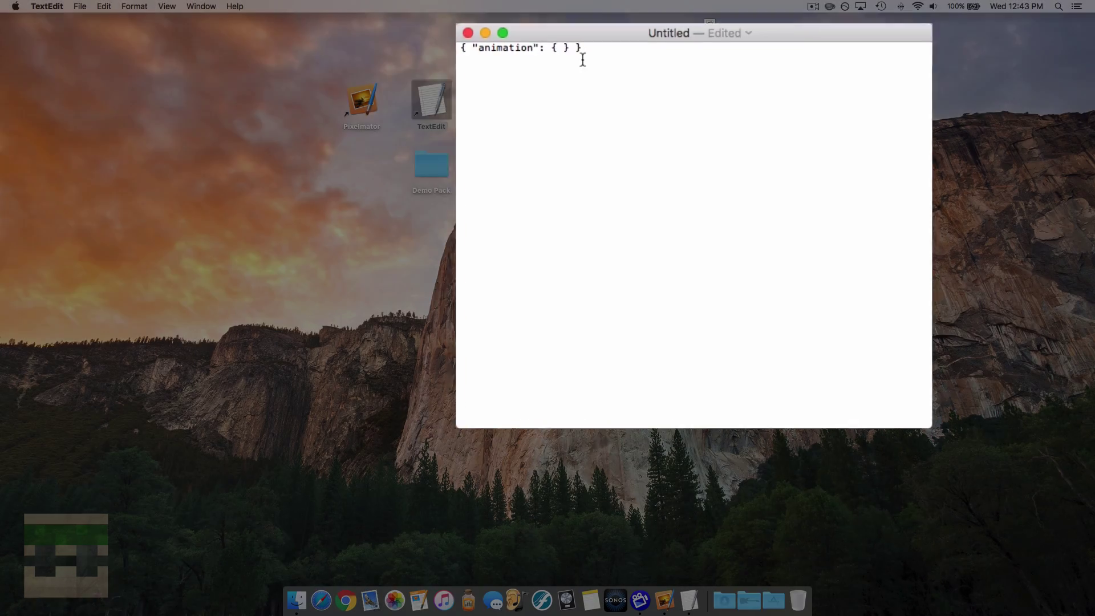
click(551, 55)
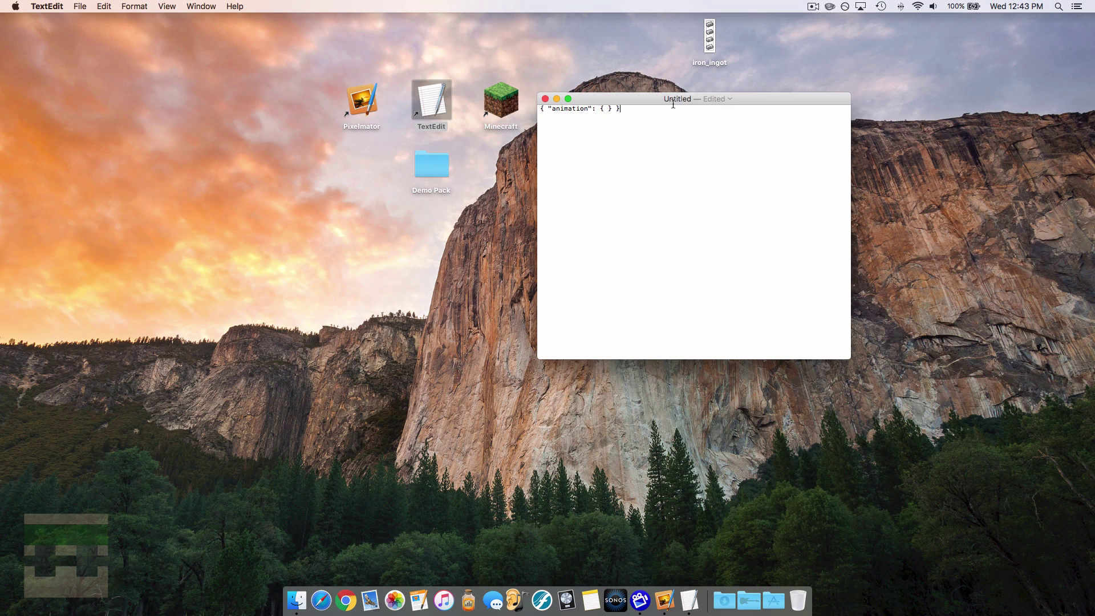
Step: Name the document iron_ingot.png.mcmeta in the Save dialog, correcting typos along the way
click(77, 6)
click(85, 71)
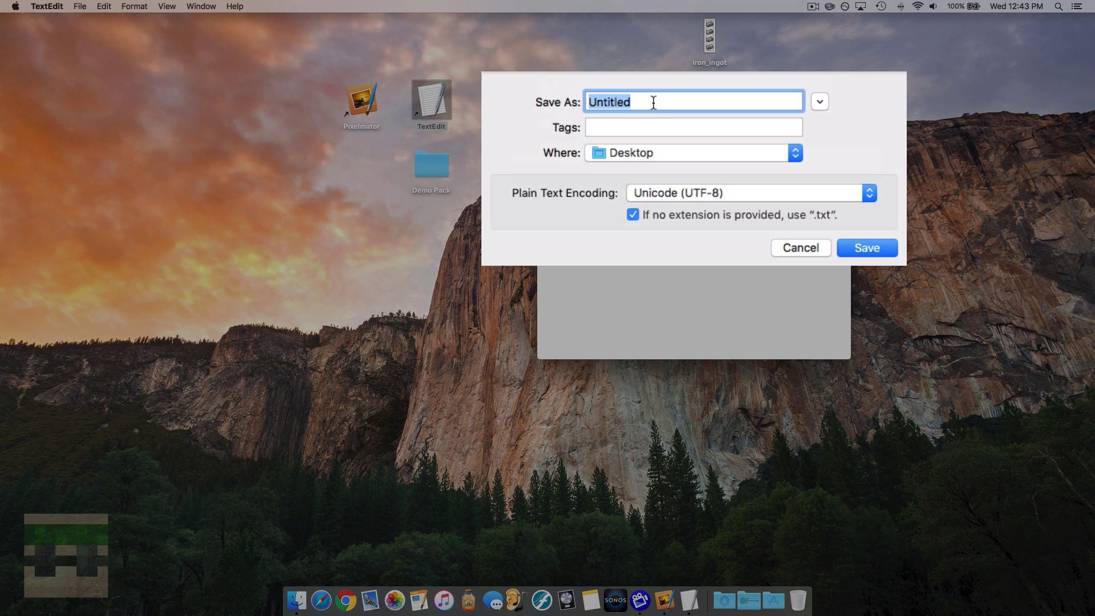
key(BackSpace)
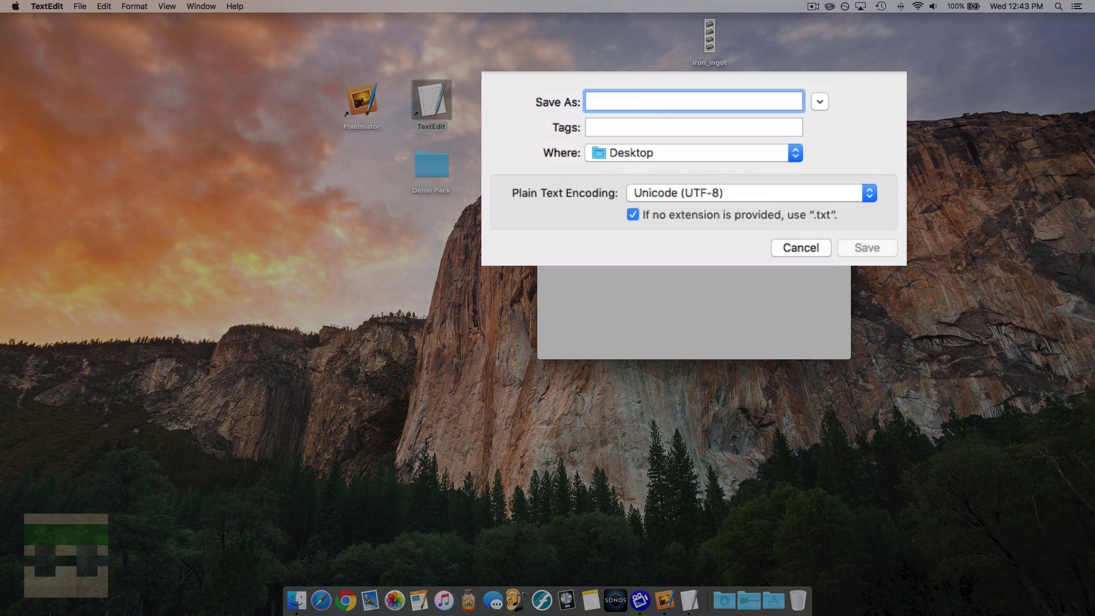
text(inron)
key(BackSpace)
key(BackSpace)
key(BackSpace)
key(BackSpace)
key(BackSpace)
text(iro)
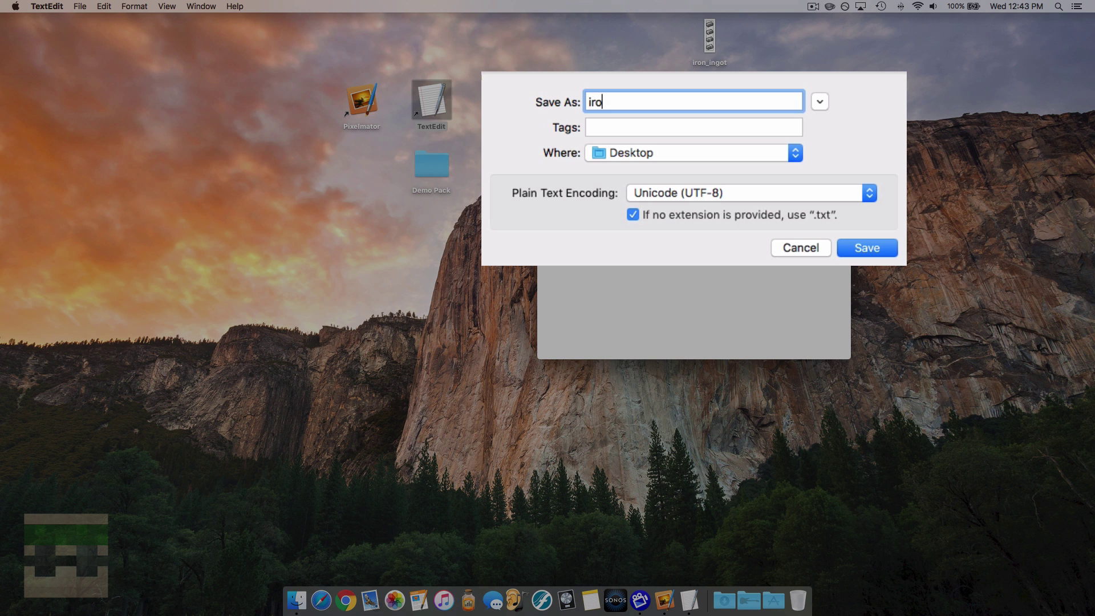
text(n_ingot.png.mcmeta)
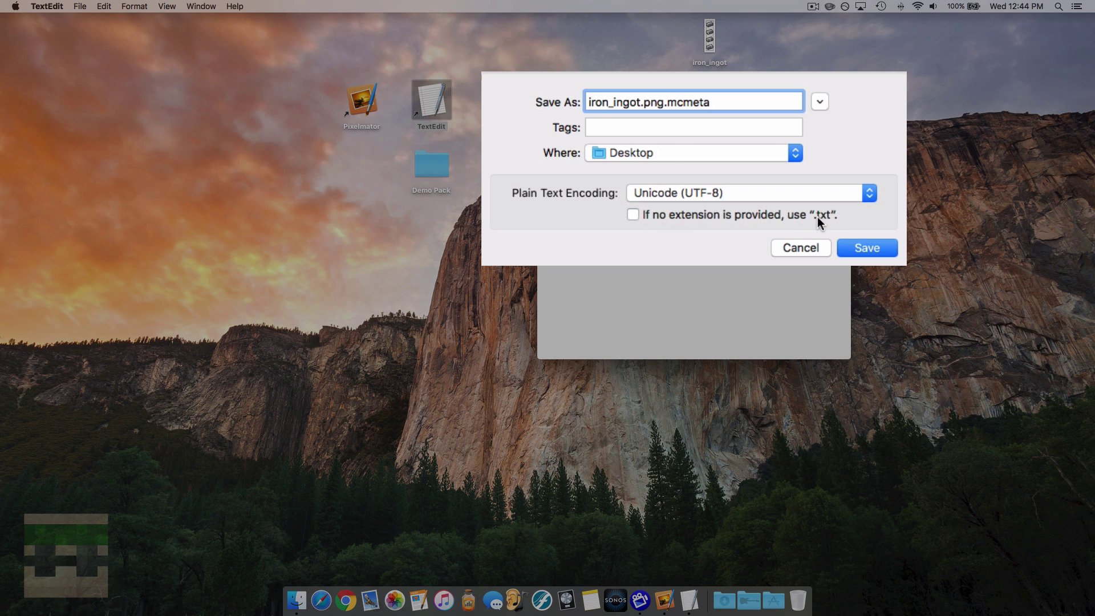
Step: Choose Western (Windows Latin 1) encoding and save the file to the Desktop
click(703, 193)
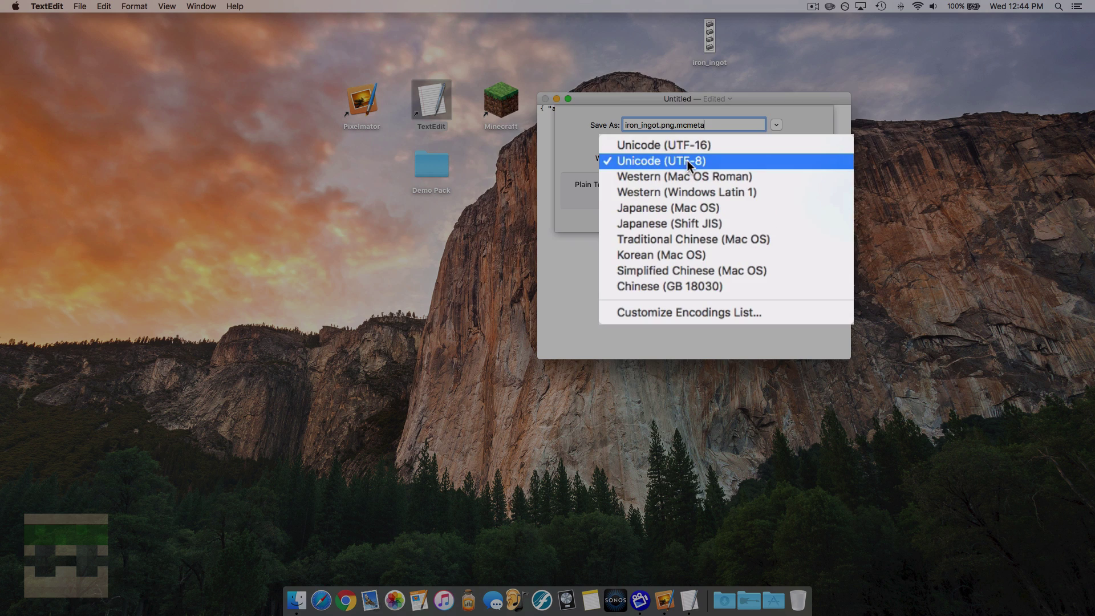
click(684, 191)
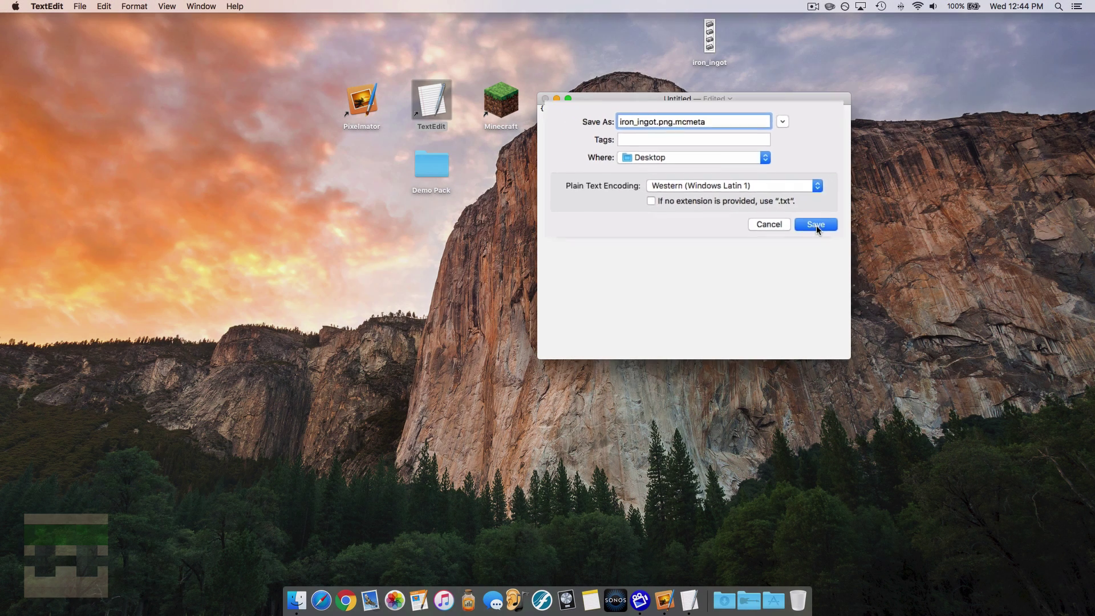
click(815, 223)
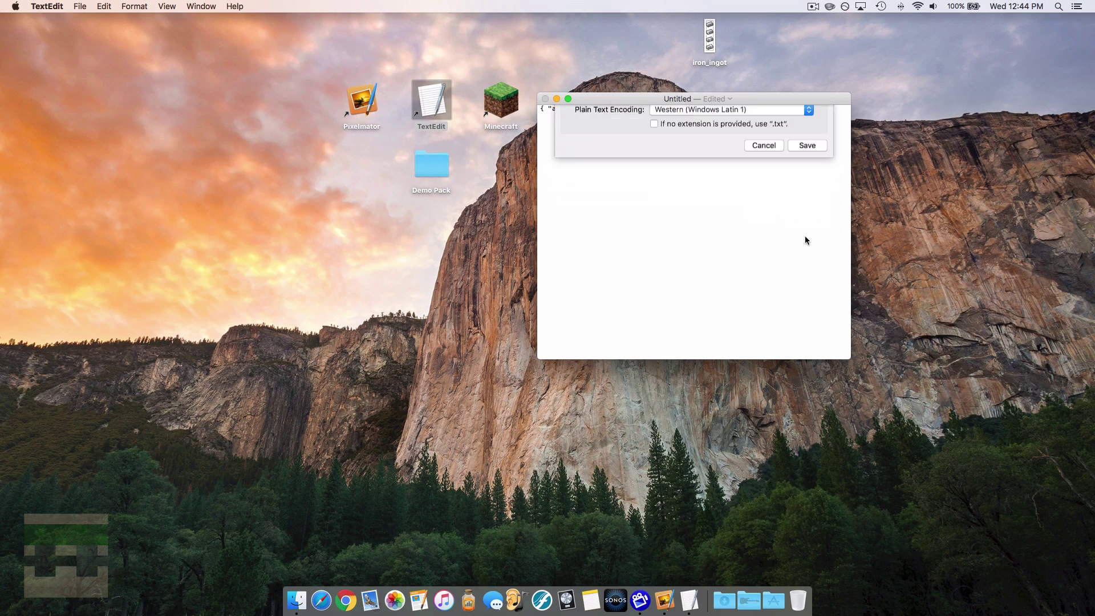
Step: Close TextEdit and open Demo Pack > assets > minecraft > textures > items in Finder
click(545, 98)
drag(1046, 45, 763, 46)
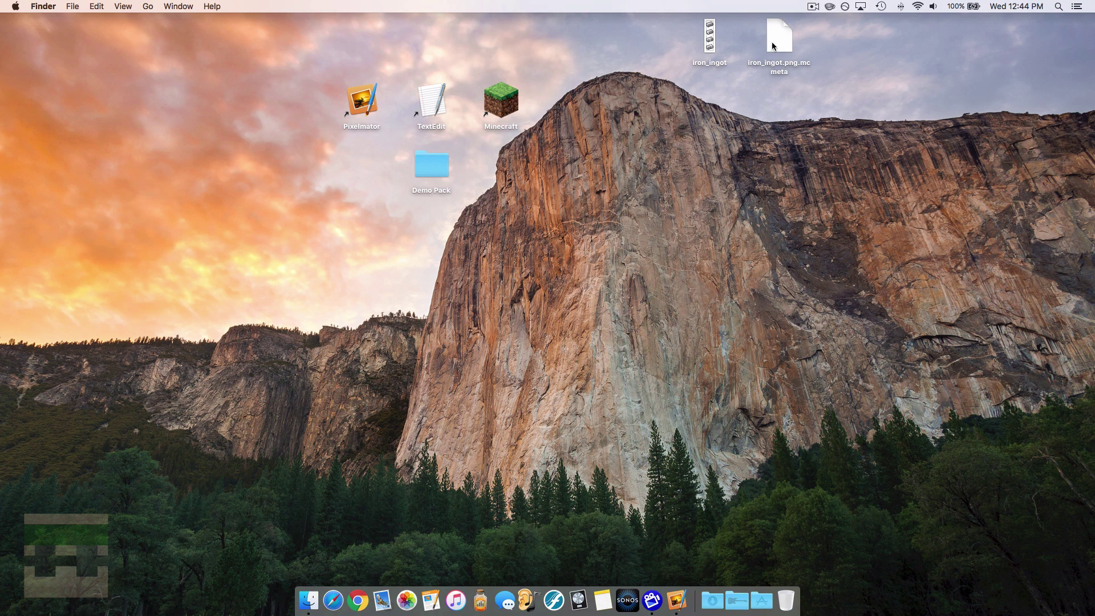
double_click(442, 174)
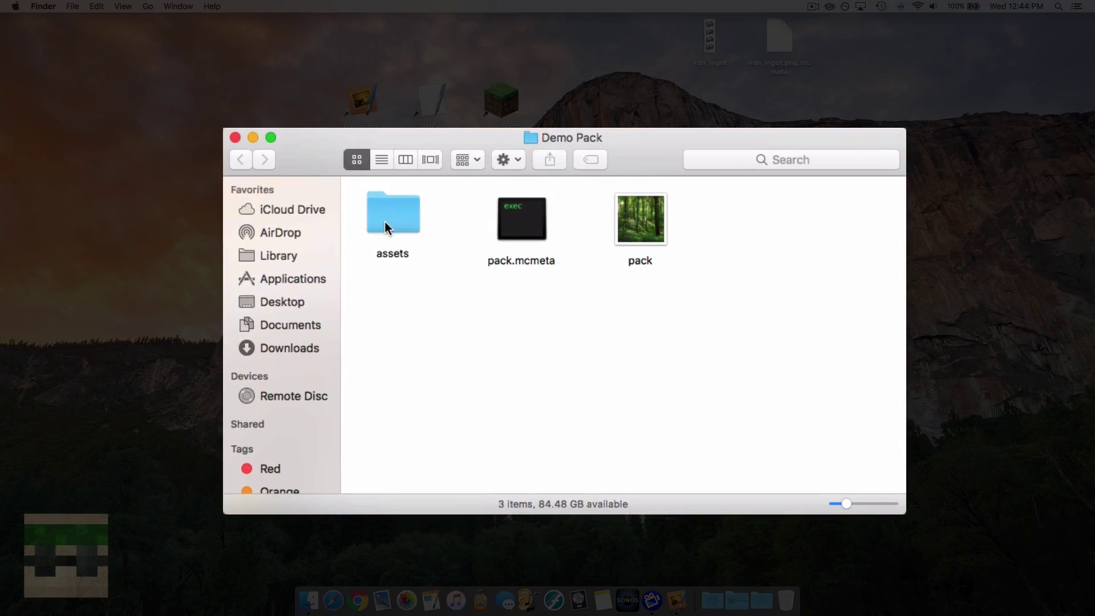
double_click(386, 224)
double_click(394, 220)
double_click(671, 337)
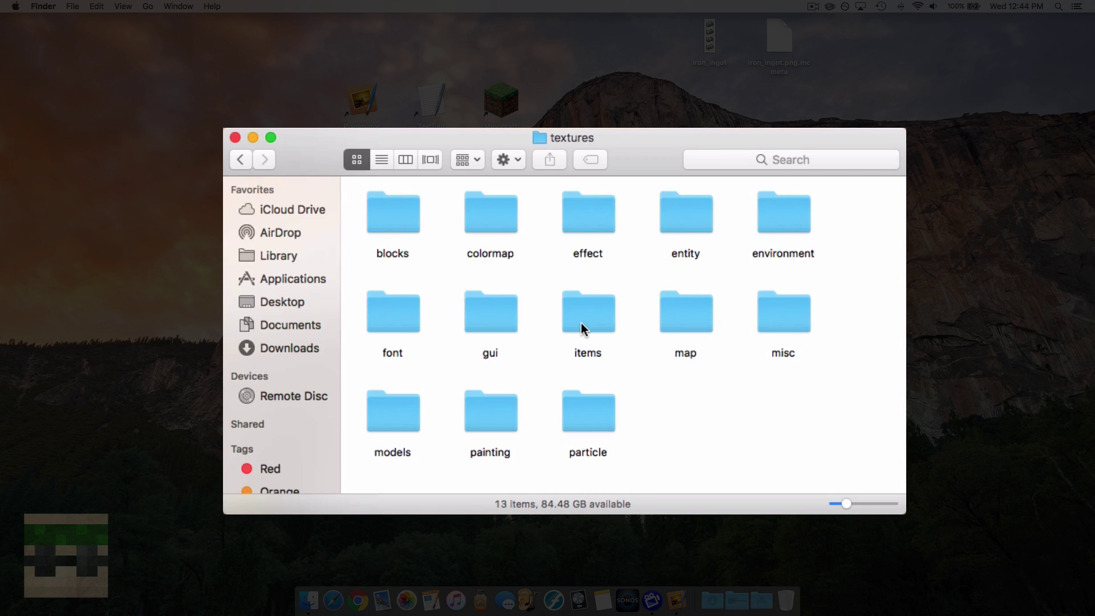
double_click(583, 329)
Step: Move iron_ingot.png and iron_ingot.png.mcmeta into items, replacing the old iron_ingot.png
scroll(607, 311, down, 1)
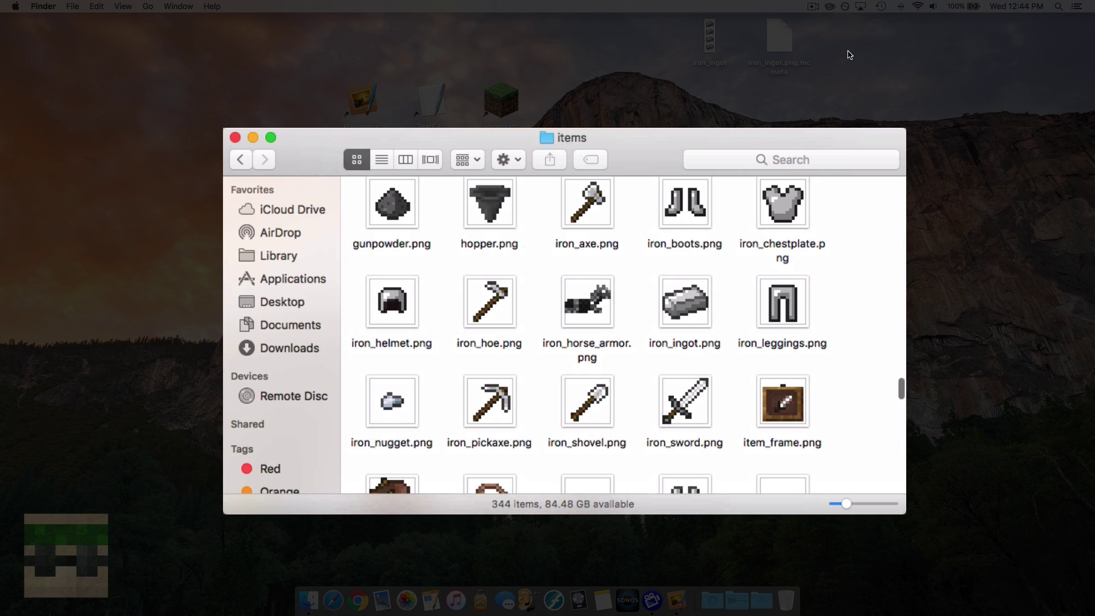
drag(789, 50, 713, 314)
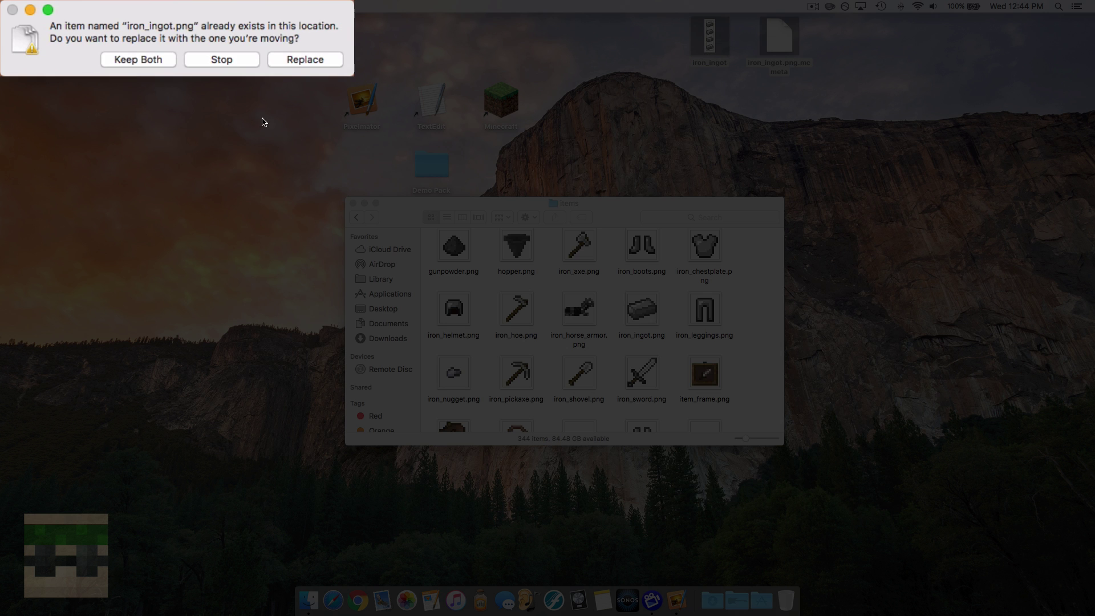
click(295, 60)
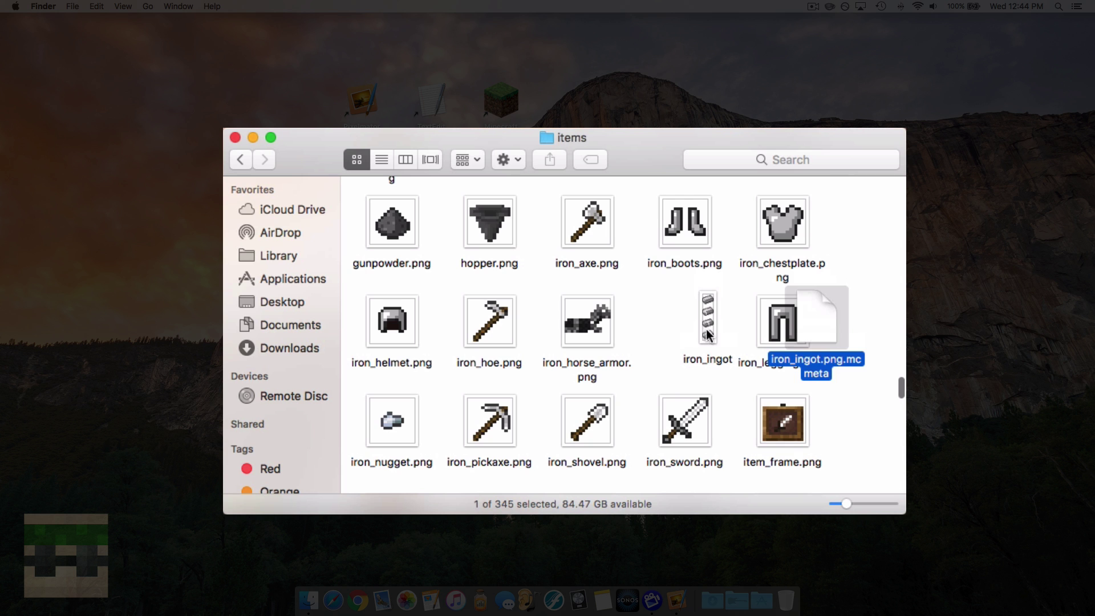
click(732, 291)
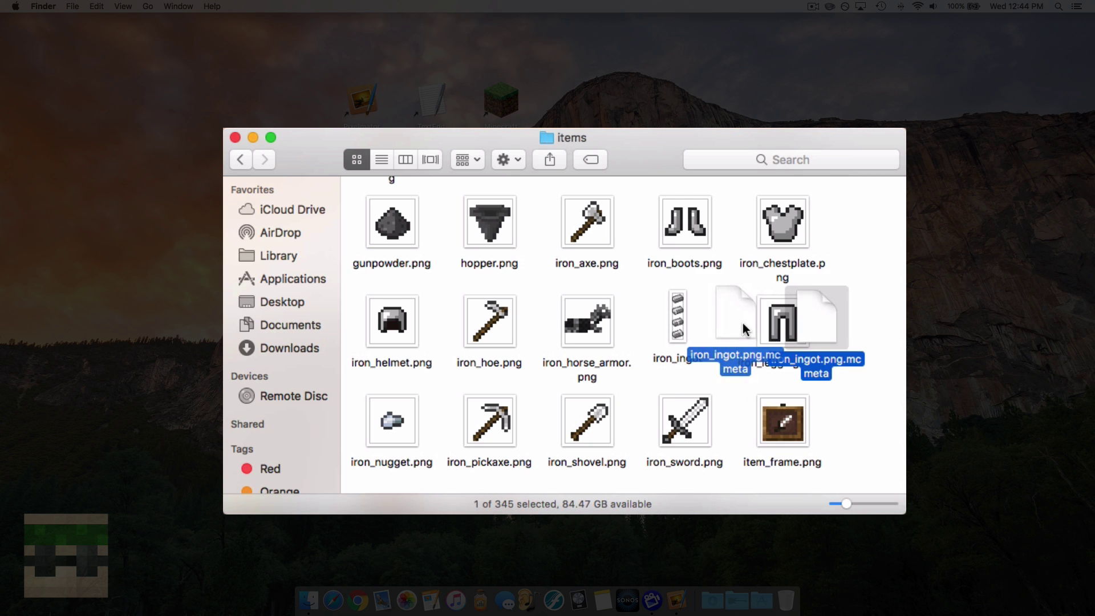
click(731, 269)
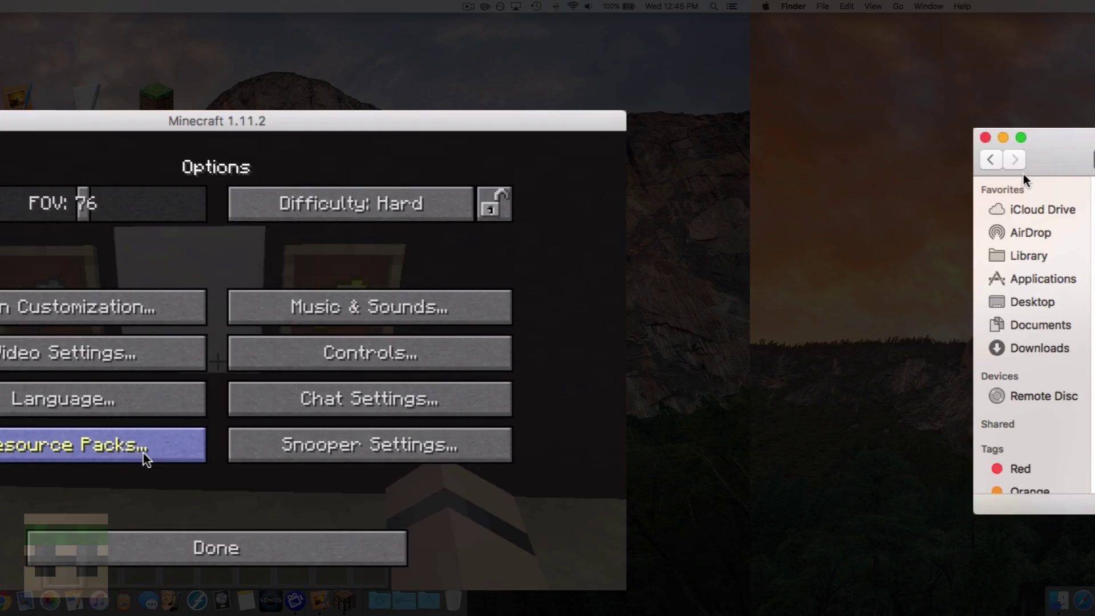
Step: Move Demo Pack to Selected in Resource Packs and resume the game
click(147, 455)
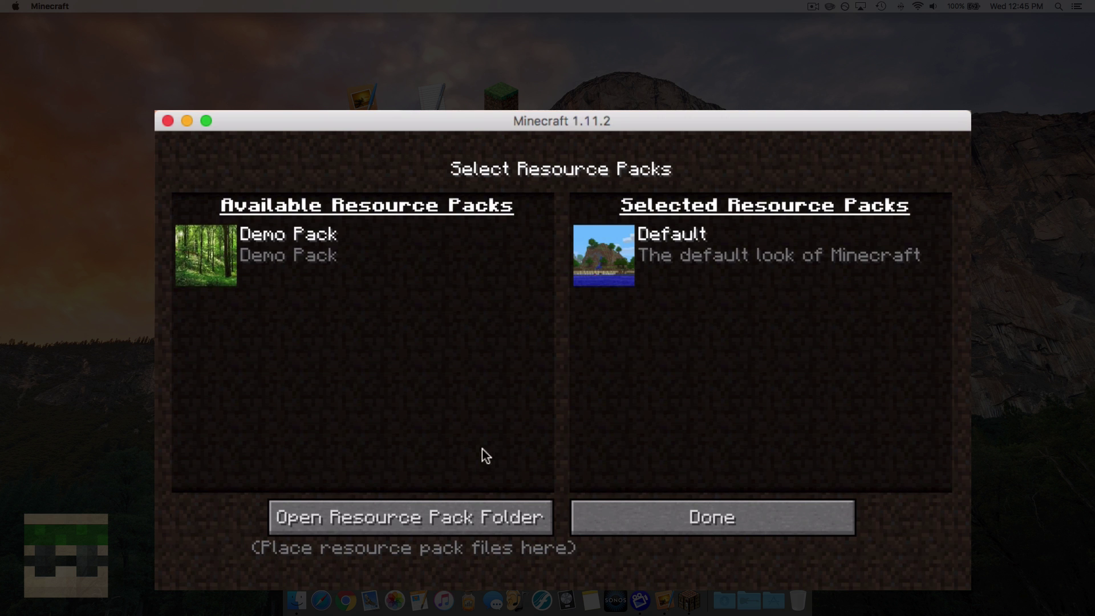
click(205, 254)
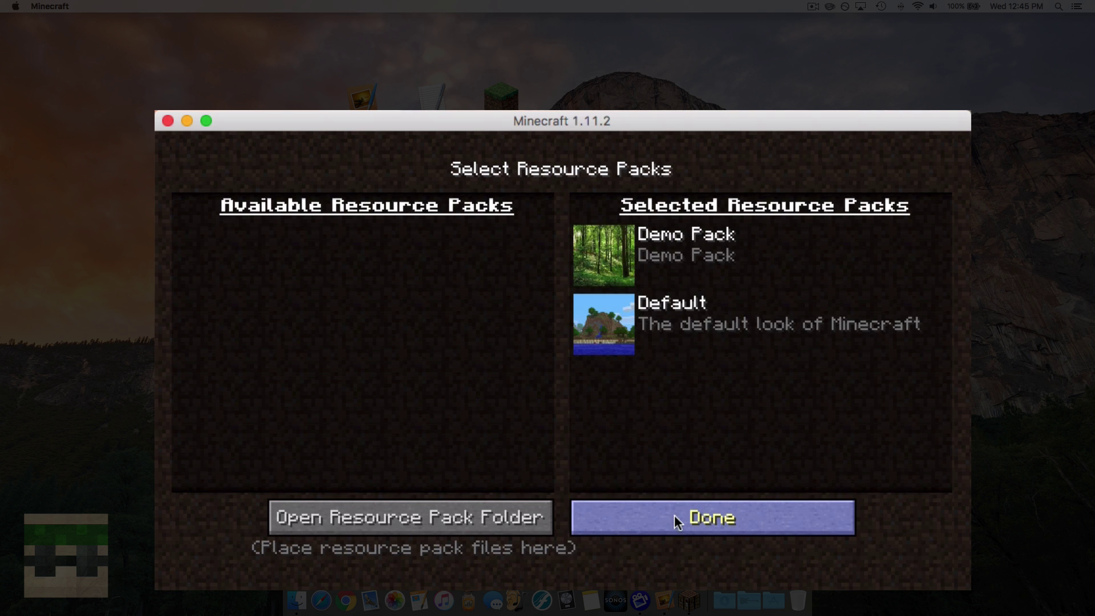
click(623, 449)
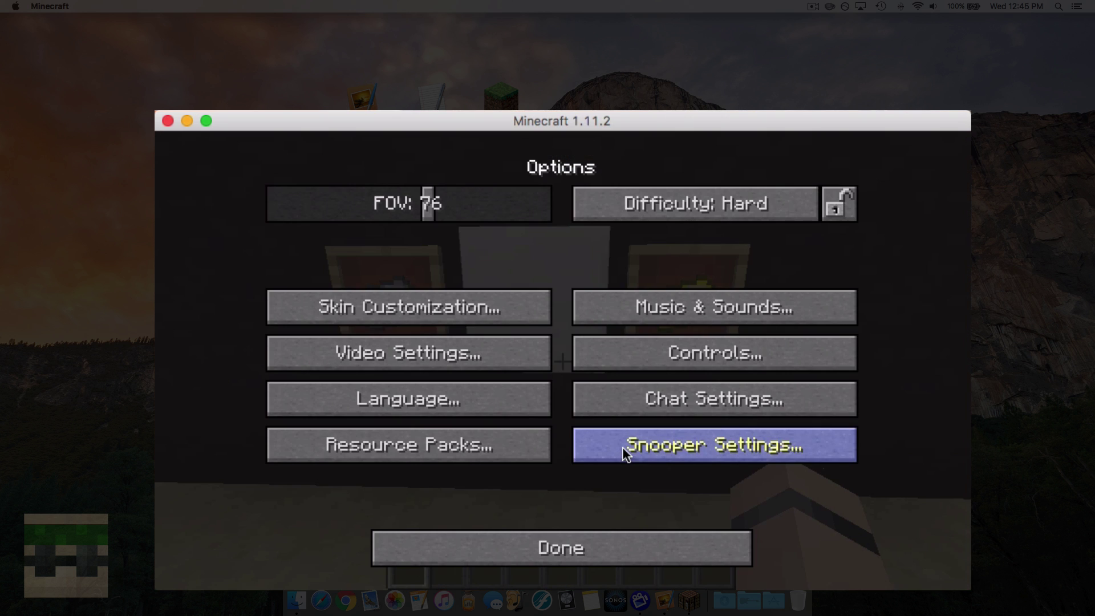
click(591, 521)
click(533, 280)
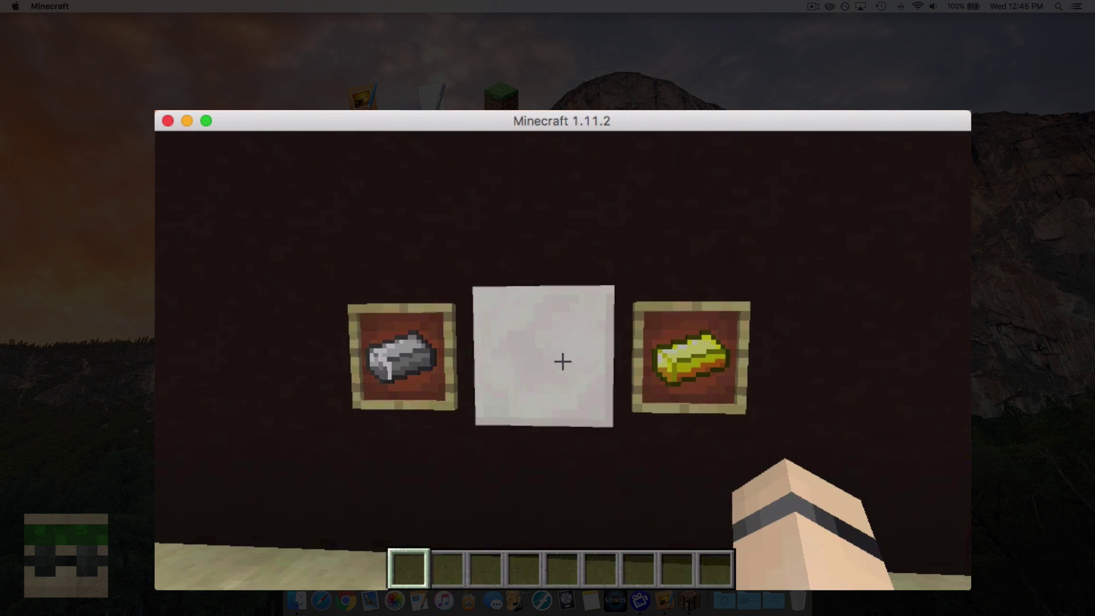
Step: Walk toward the item frames to view the animated iron ingot texture
key(w)
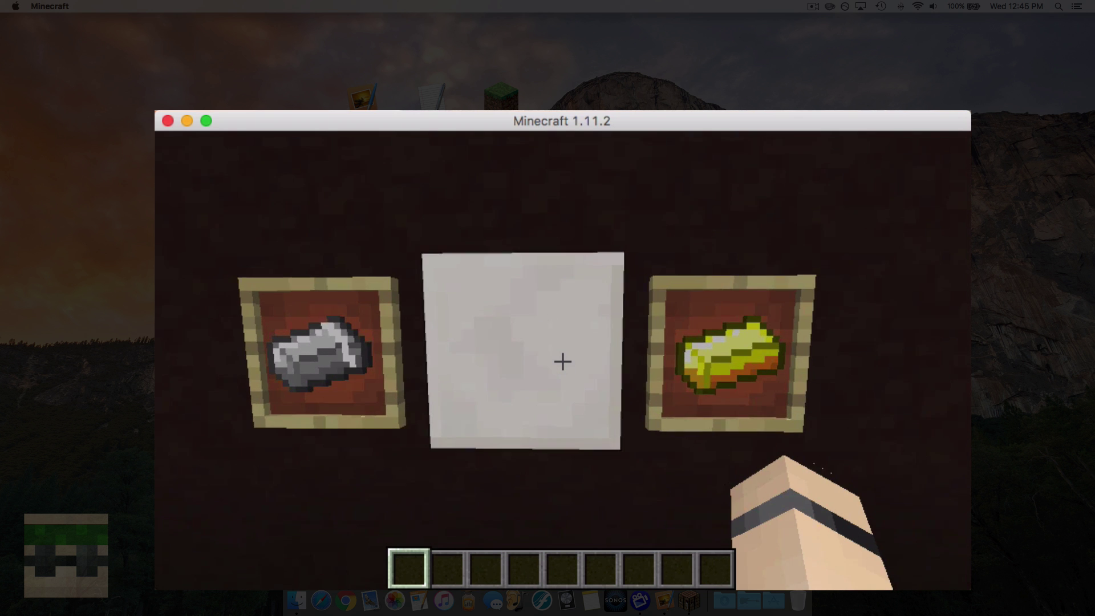
key(w)
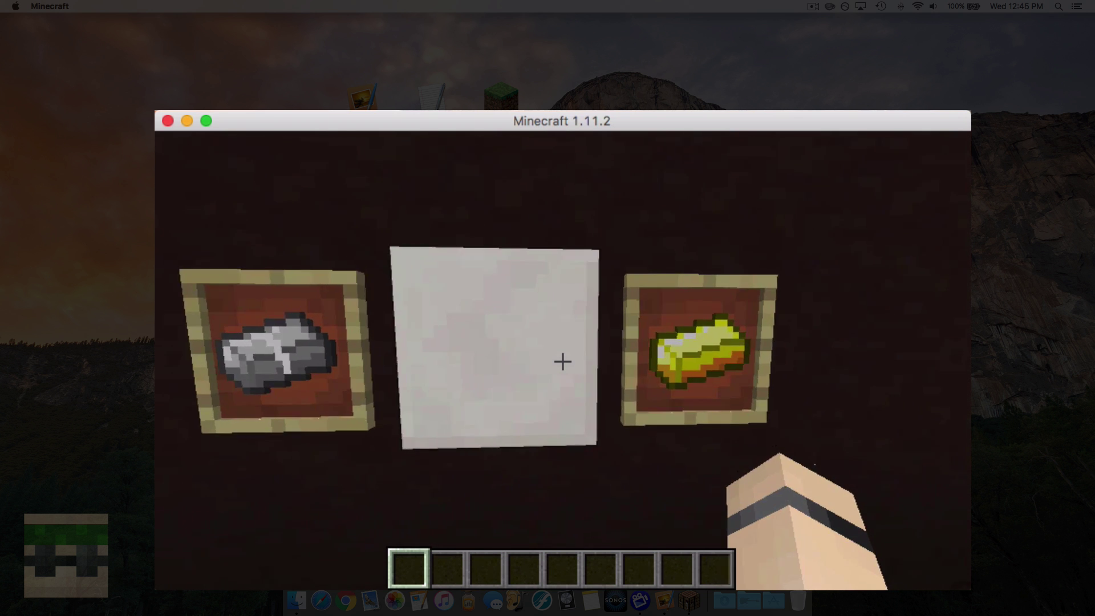
key(s)
key(w)
key(s)
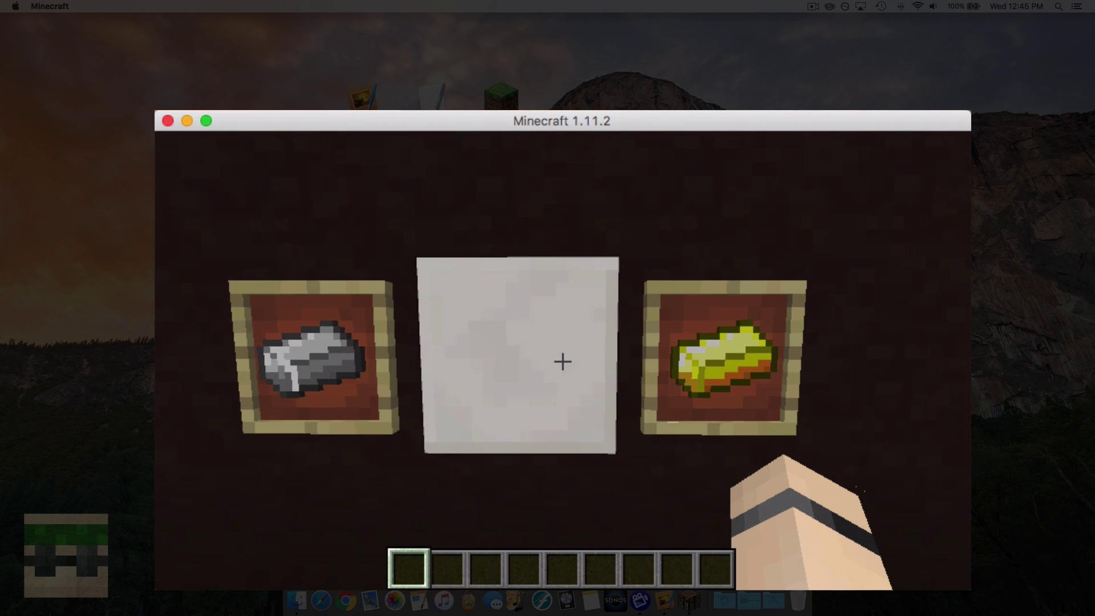